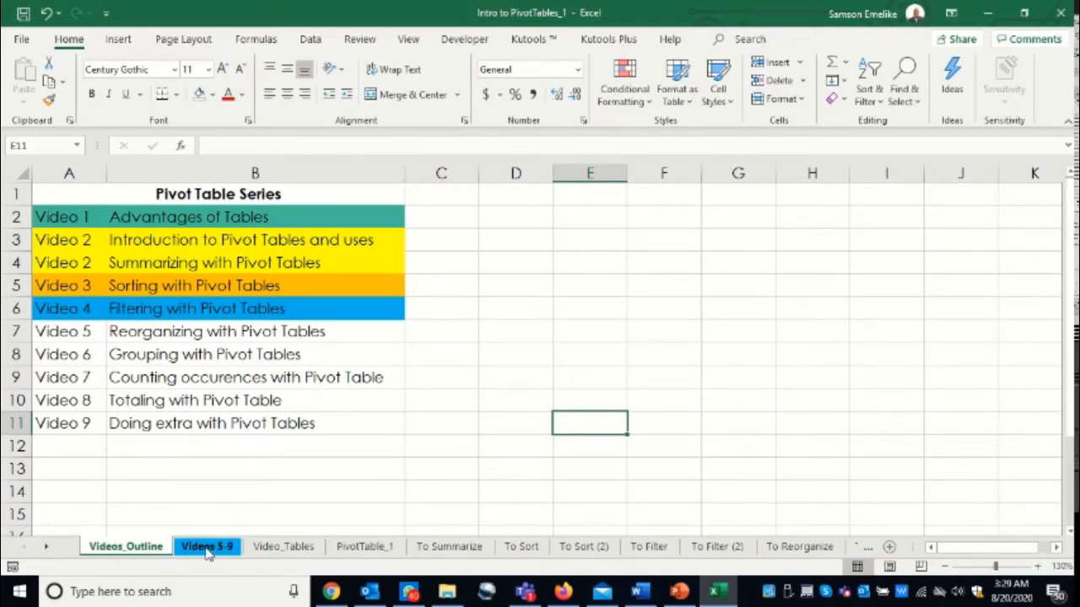
- Open the Videos 5-9 sheet and review the sales records from the header row to the last entry
left_click(206, 547)
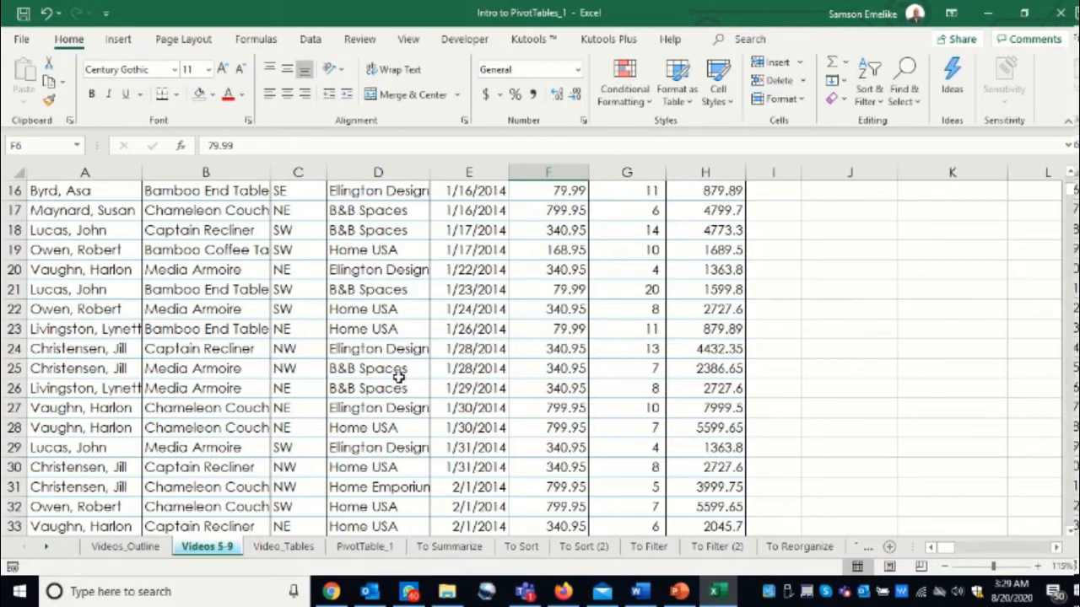
scroll(399, 377, "up", 5)
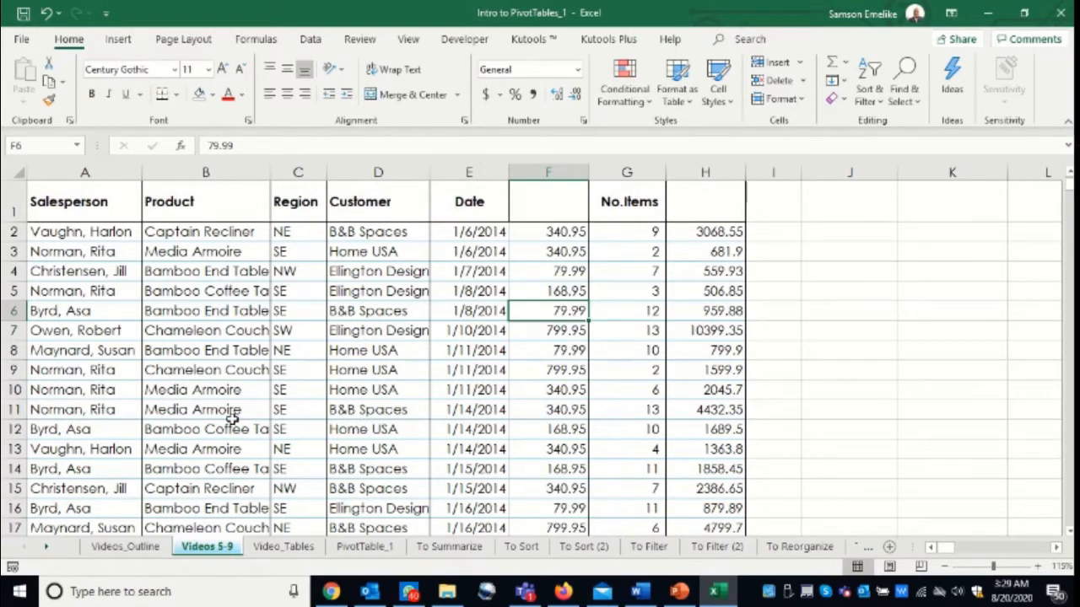
left_click(112, 232)
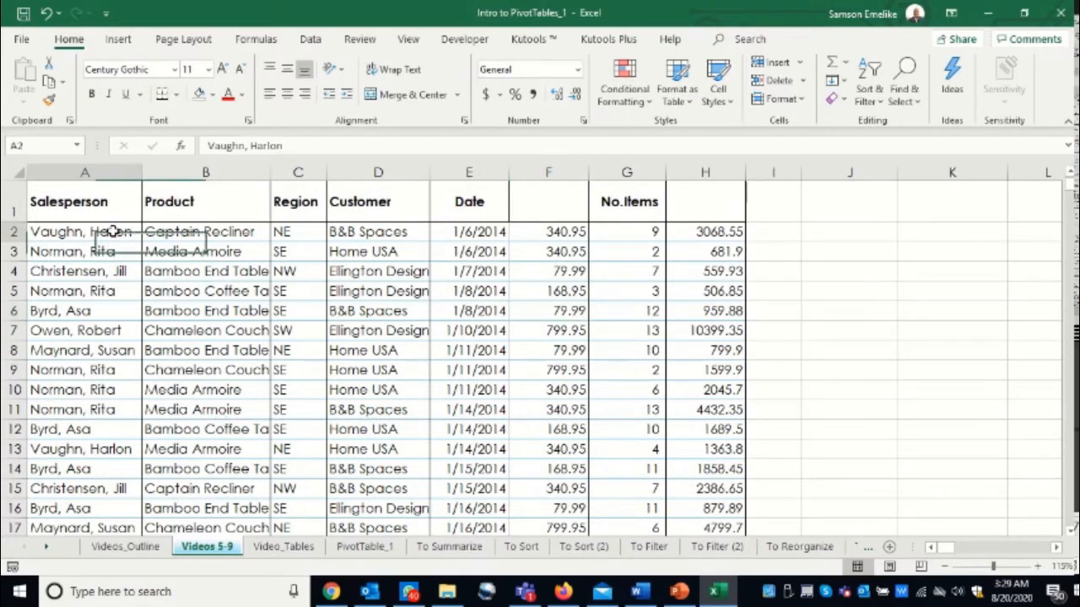
key("ctrl+Down")
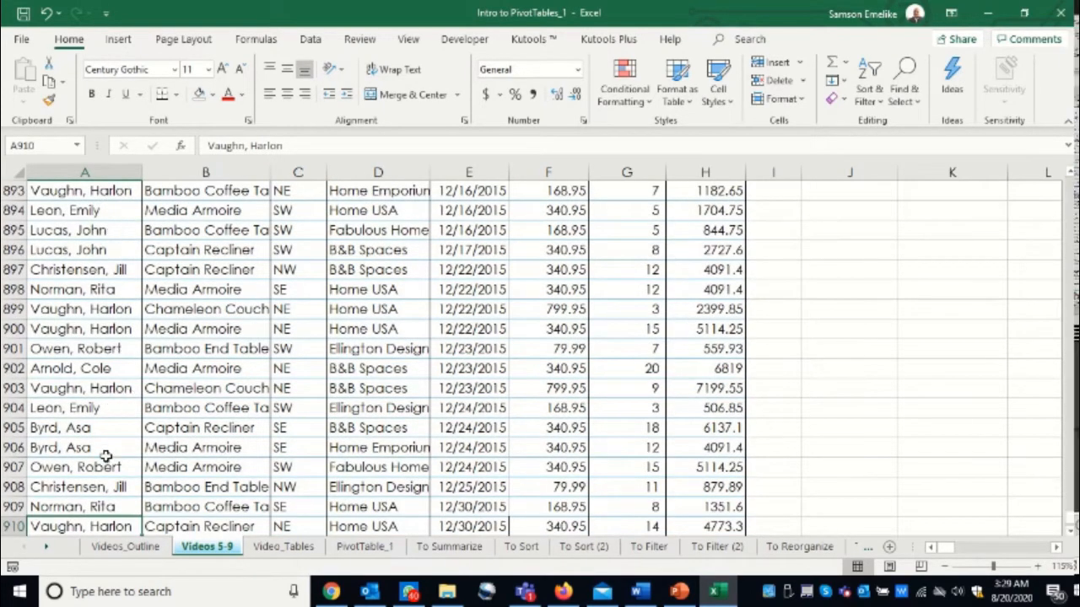
scroll(106, 450, "down", 5)
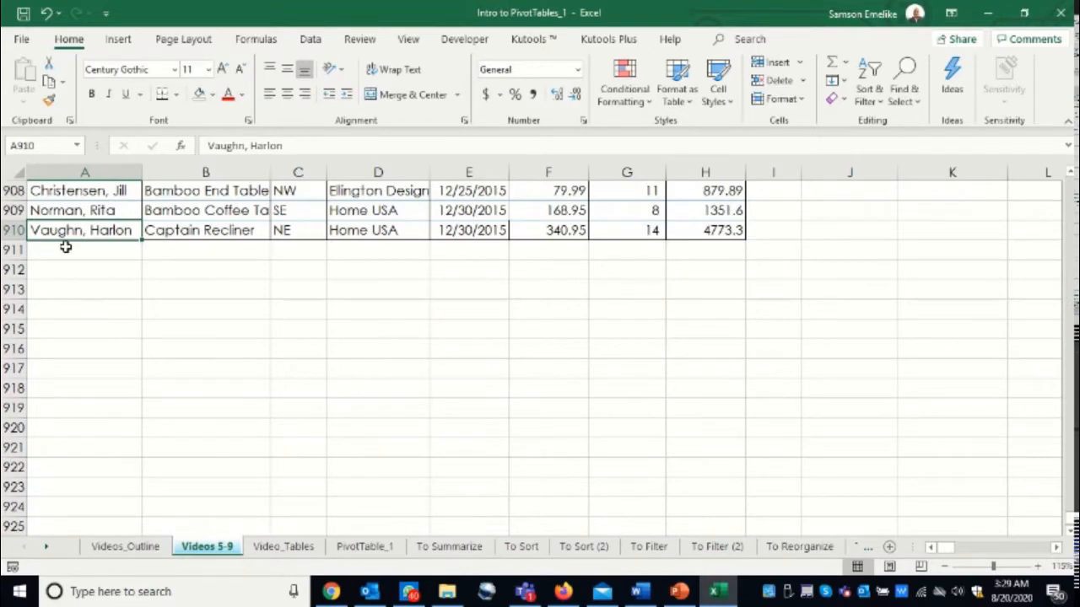
key("ctrl+Up")
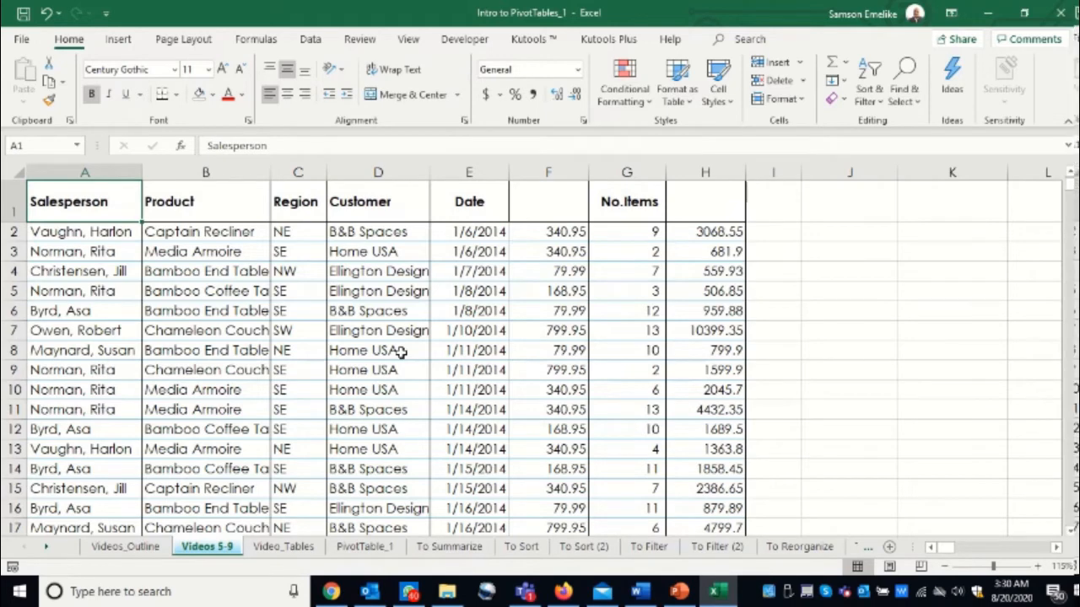
scroll(401, 353, "down", 2)
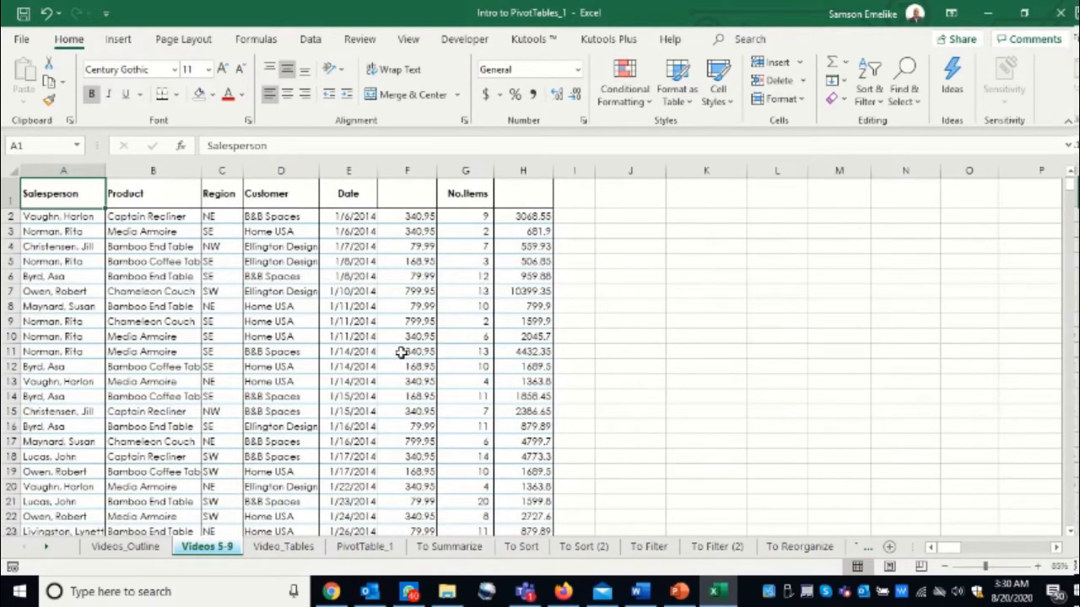
- Insert a PivotTable from the sales data range A1:H910, placed on the existing worksheet at cell J2
left_click(337, 279)
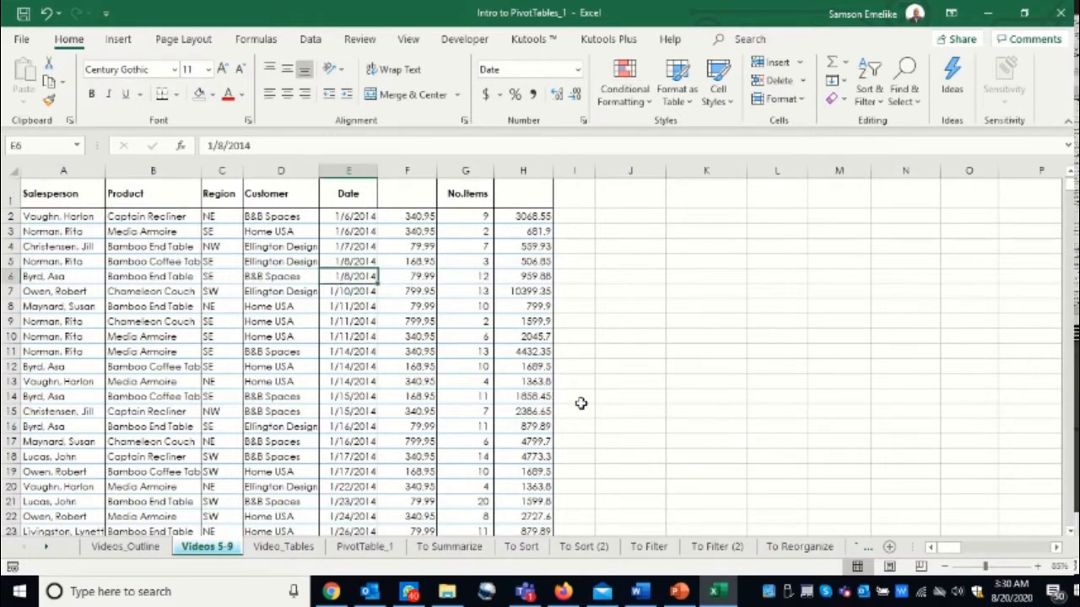
left_click(1056, 546)
scroll(701, 371, "down", 8)
scroll(714, 385, "up", 8)
left_click(930, 547)
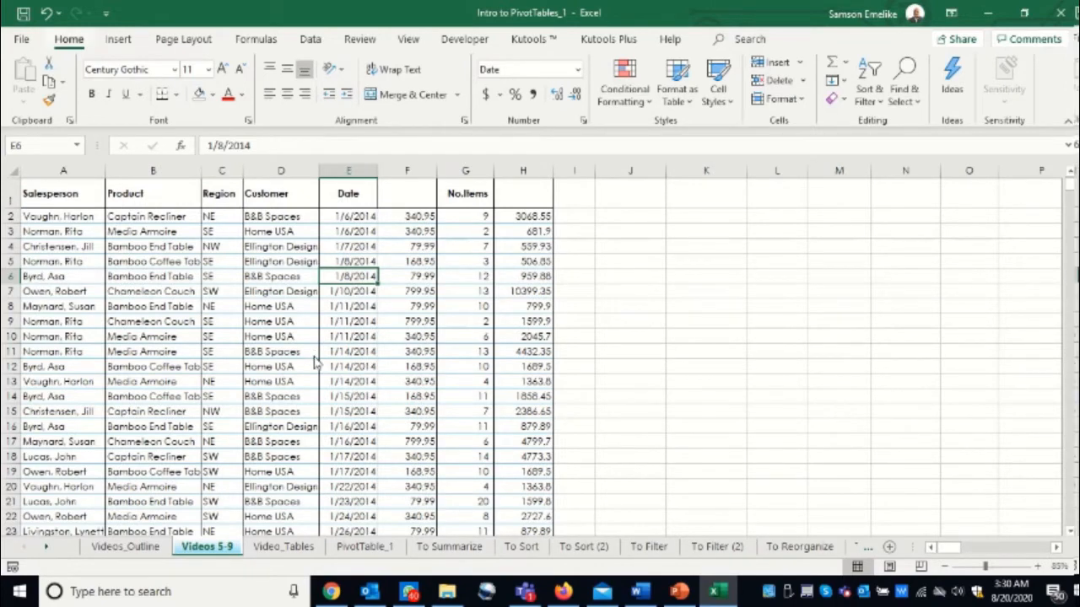
key("alt+n")
key("v")
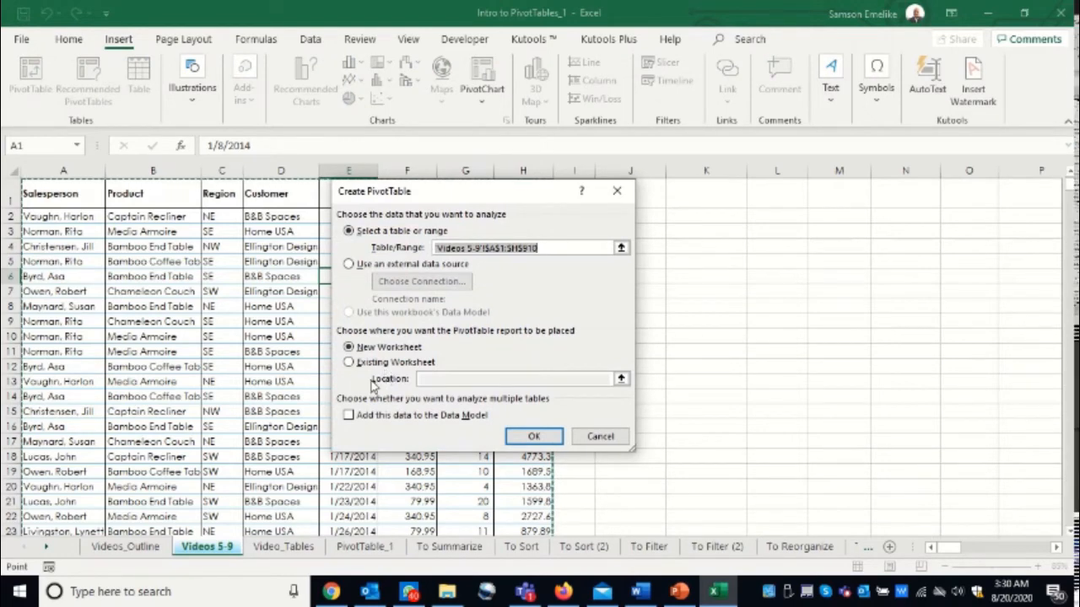
left_click(349, 362)
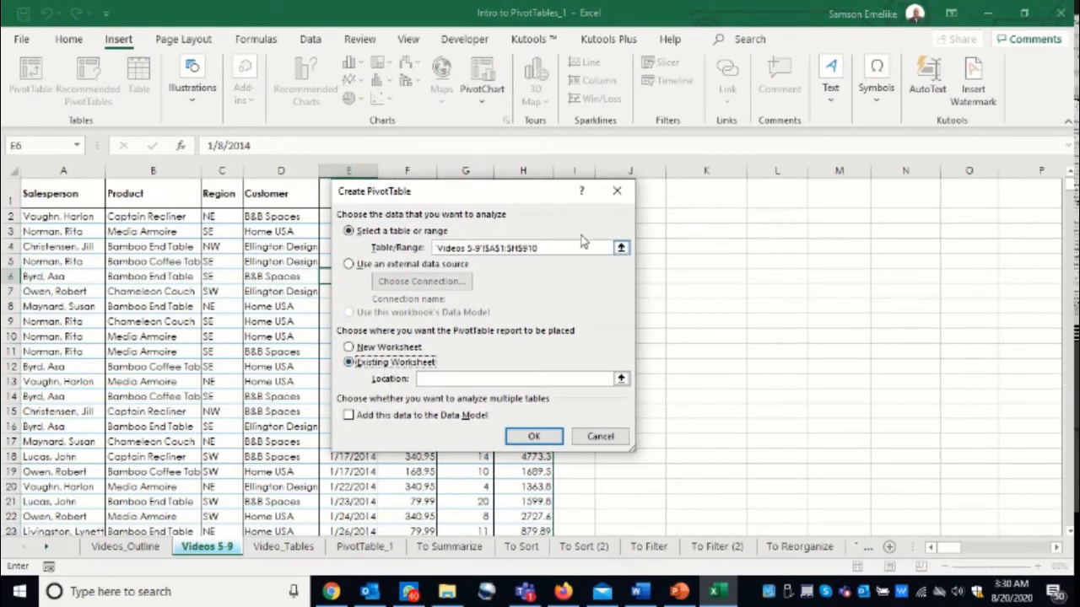
left_click_drag(535, 197, 326, 194)
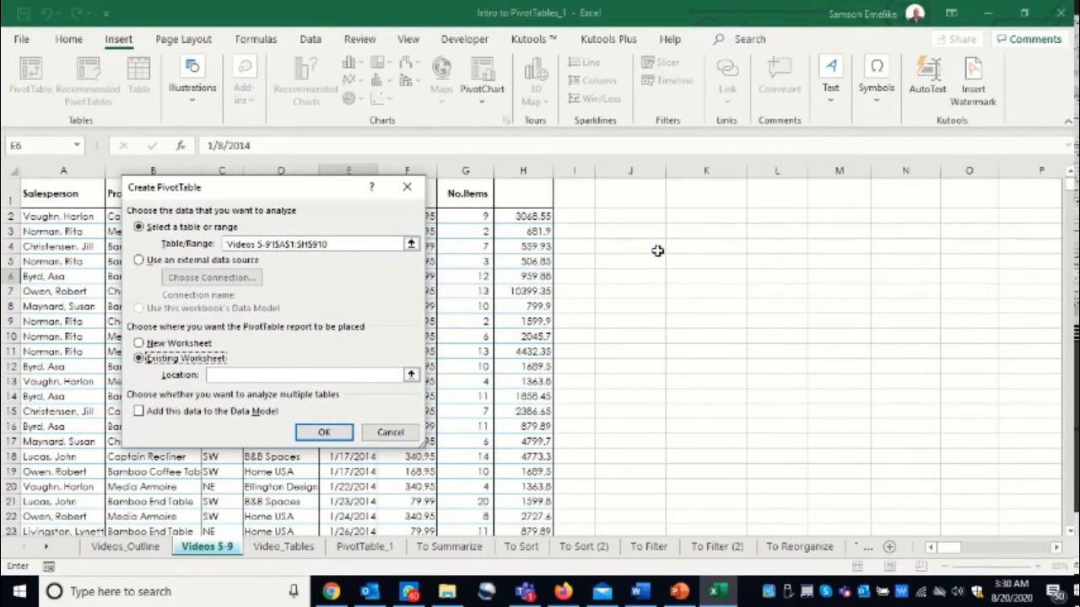
left_click(643, 217)
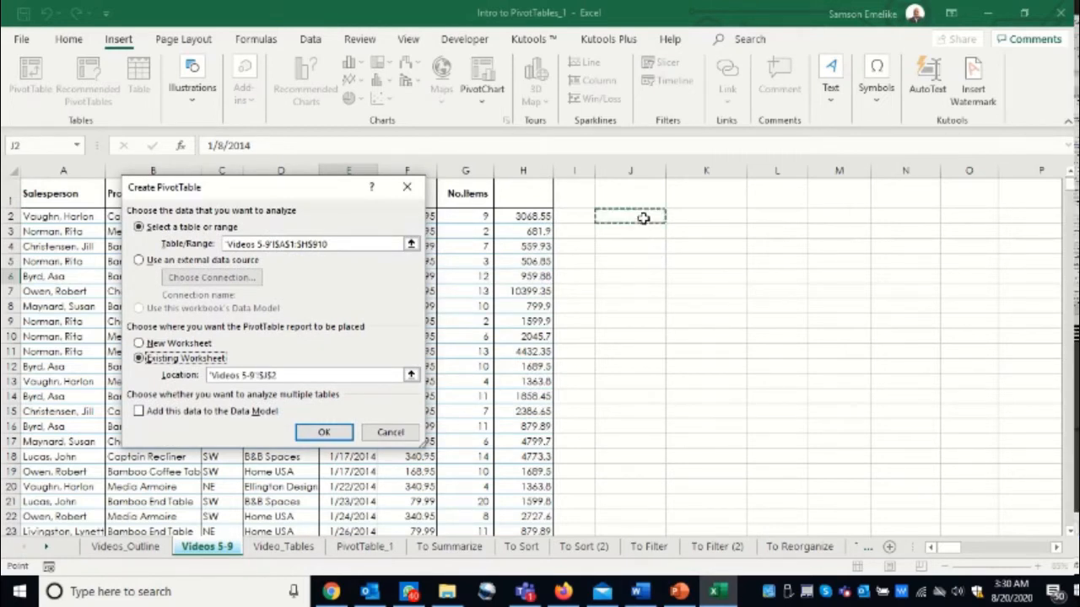
key("Return")
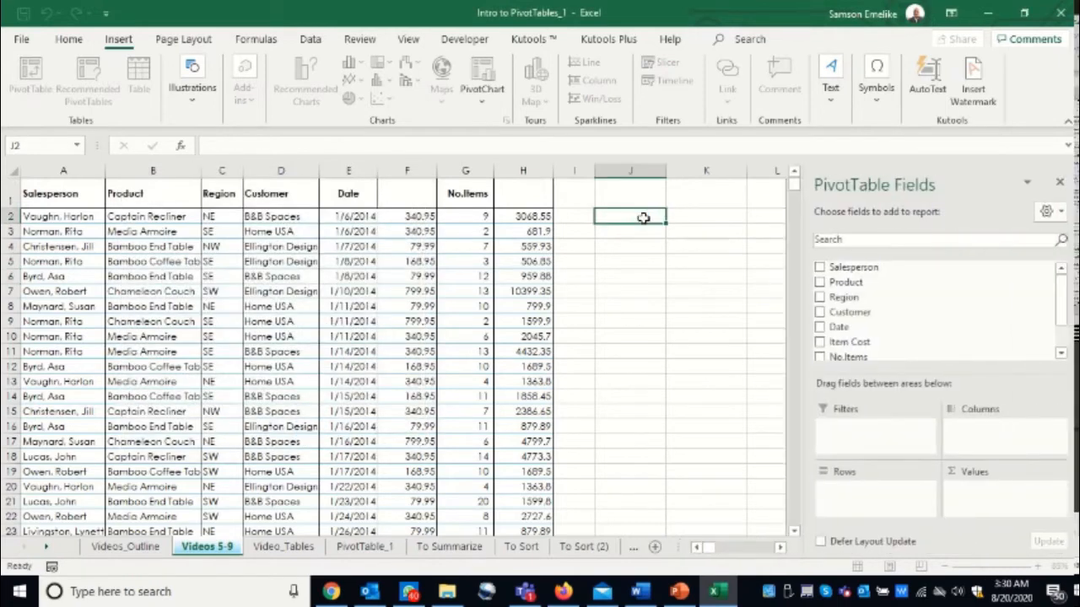
- Set the font color of the Item Cost header in F1 and the Total Cost header in H1 to Automatic
left_click(780, 547)
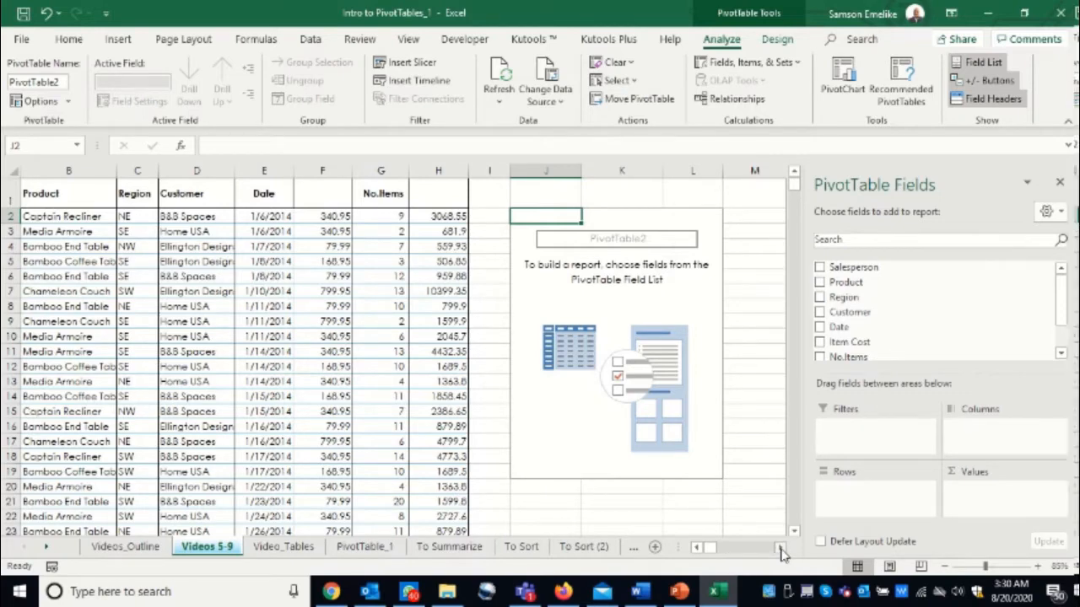
left_click(697, 548)
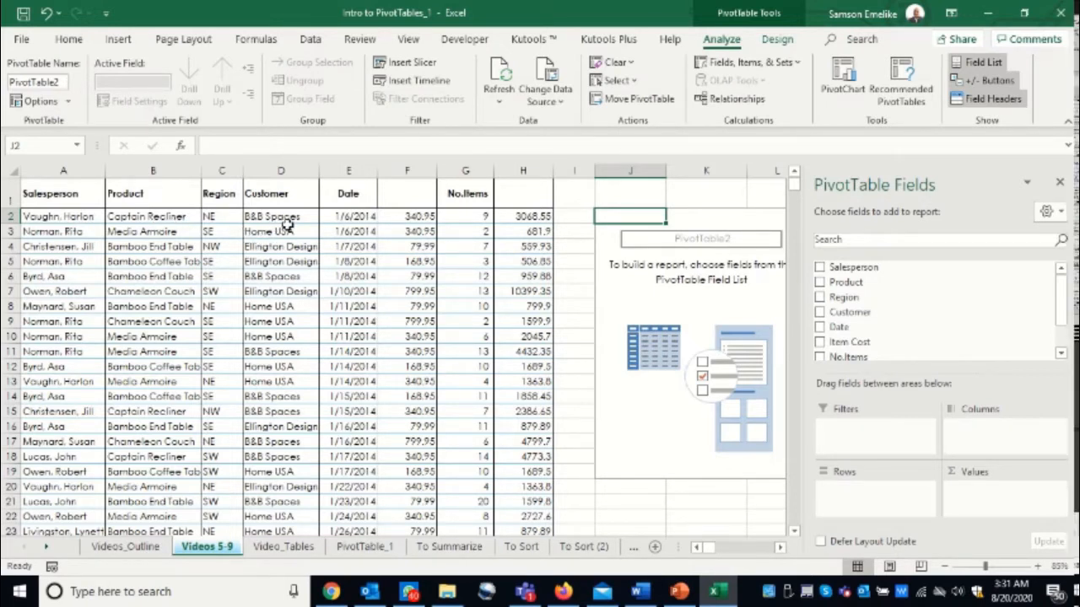
left_click(408, 201)
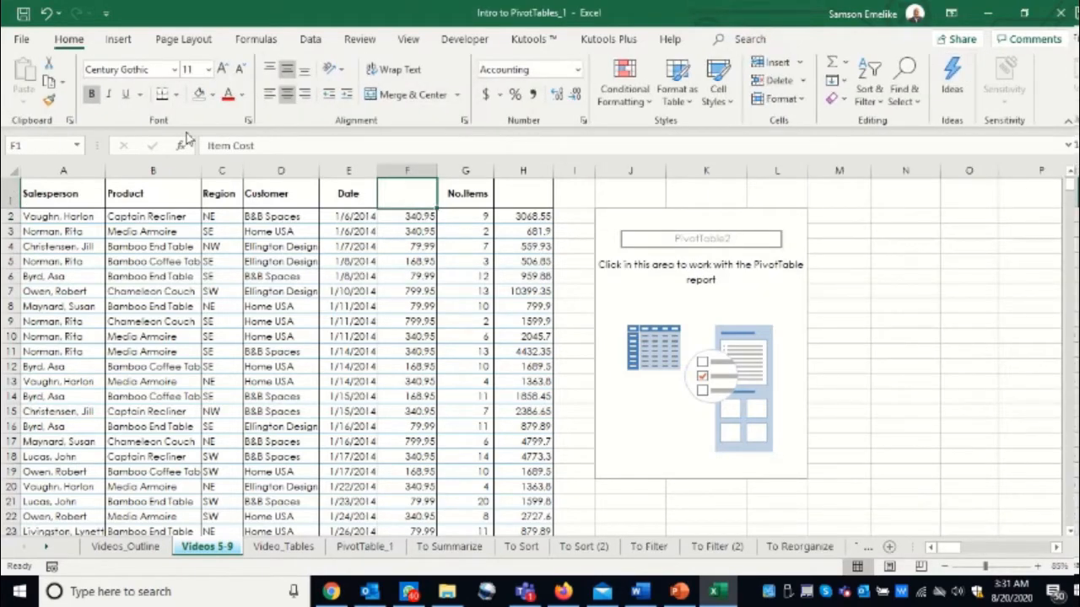
left_click(241, 94)
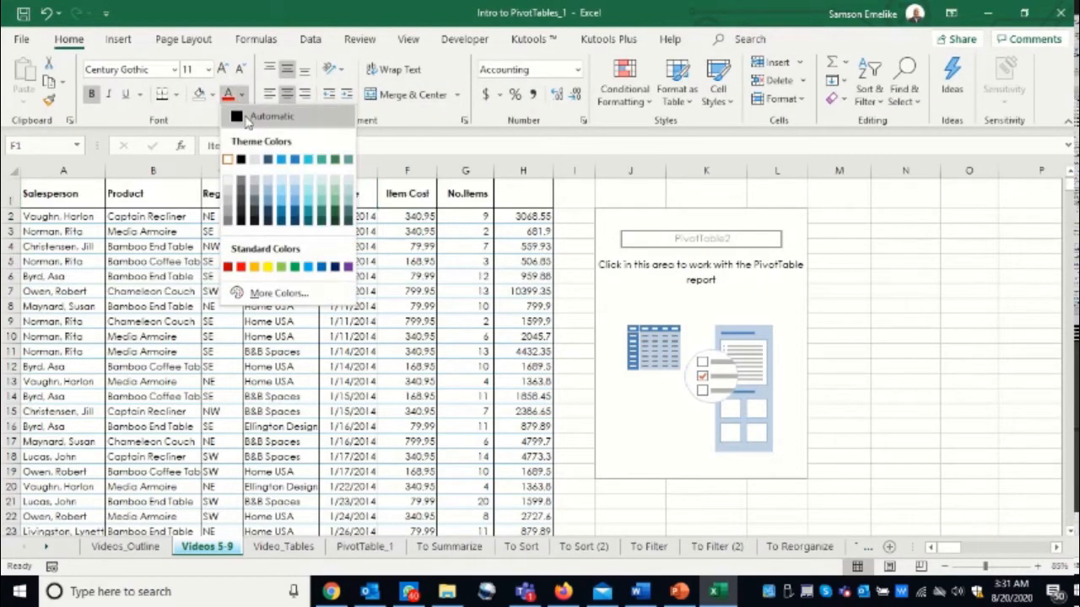
left_click(257, 112)
left_click(517, 193)
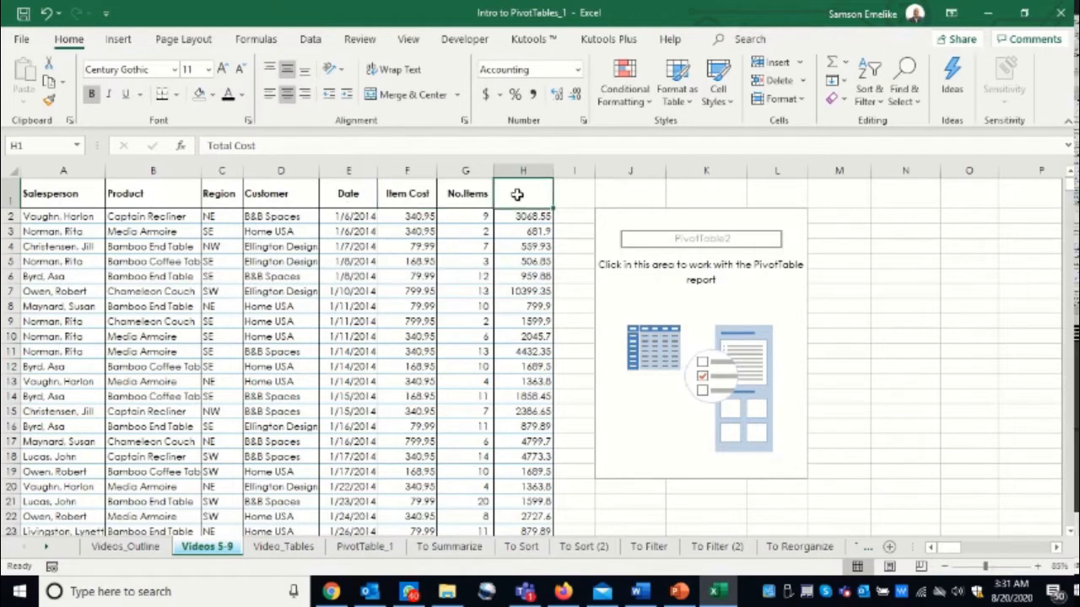
left_click(229, 94)
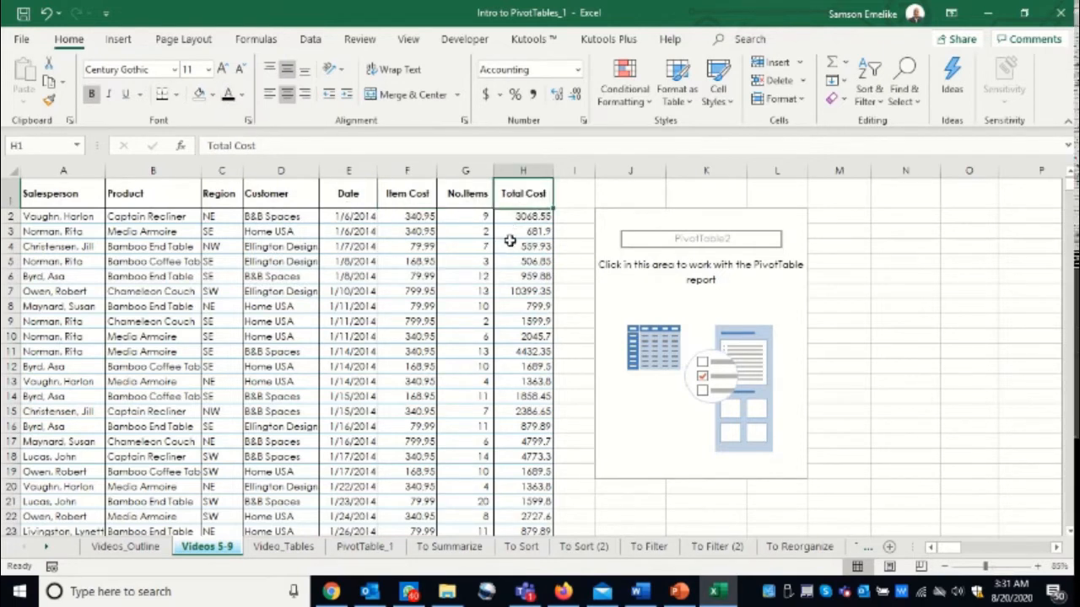
- Examine the formula behind the first Total Cost value in H2 and the cells it refers to
left_click(625, 296)
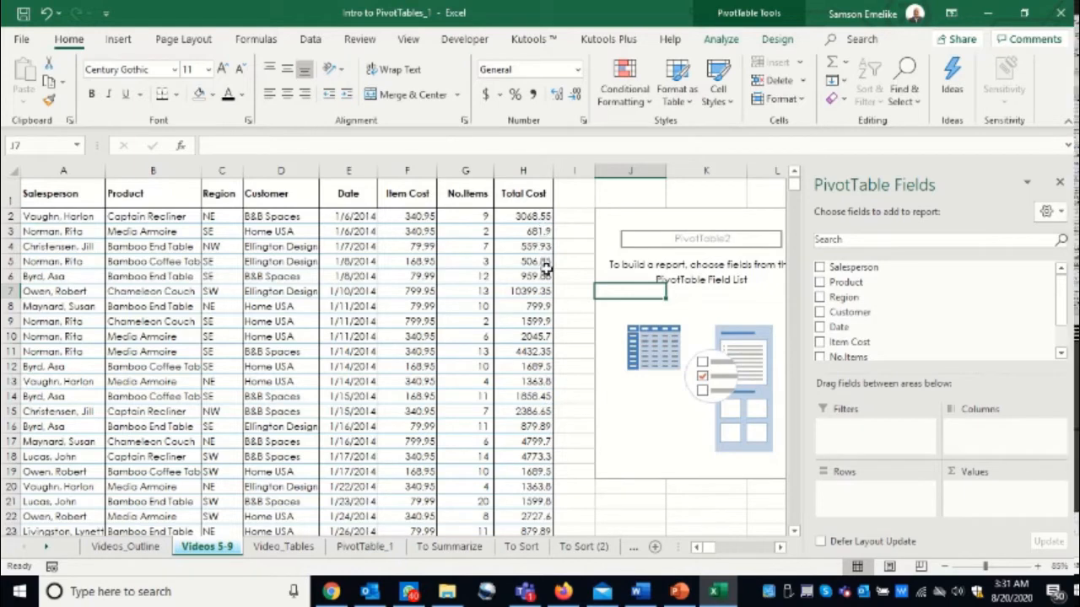
left_click(519, 216)
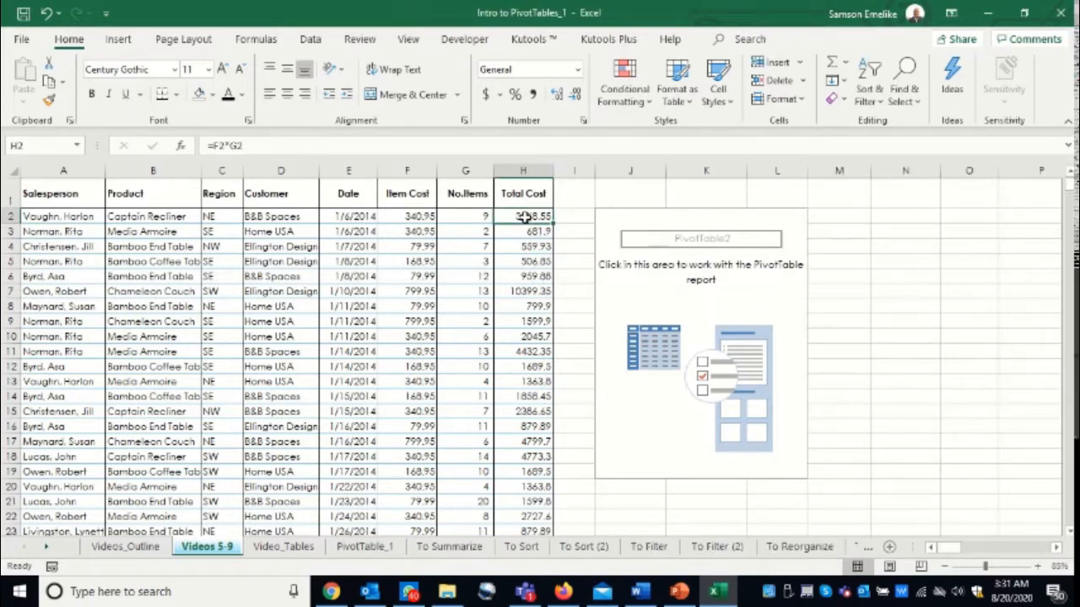
double_click(516, 216)
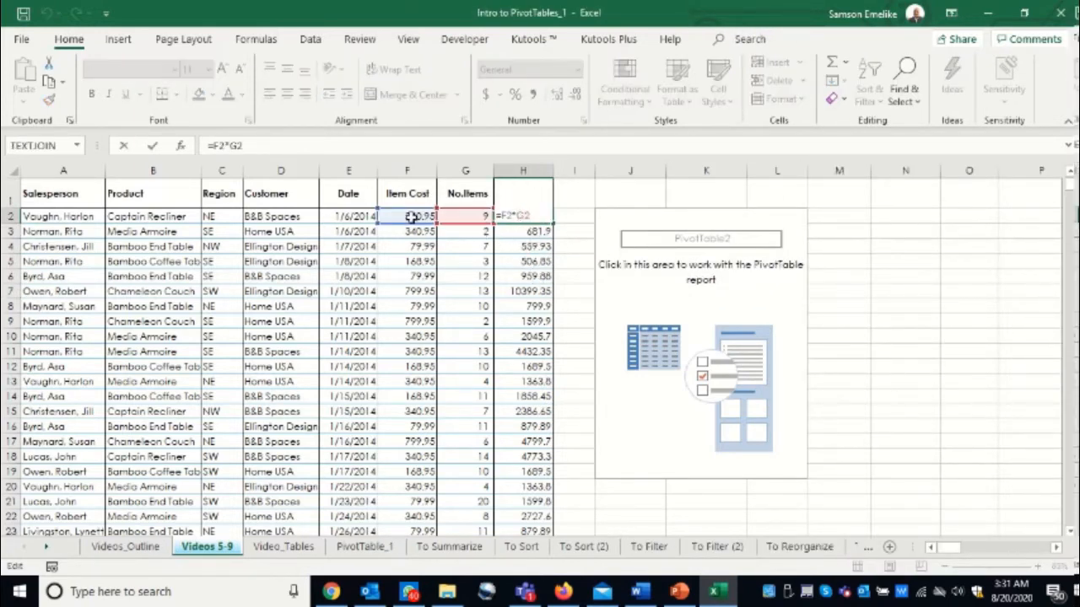
key("Escape")
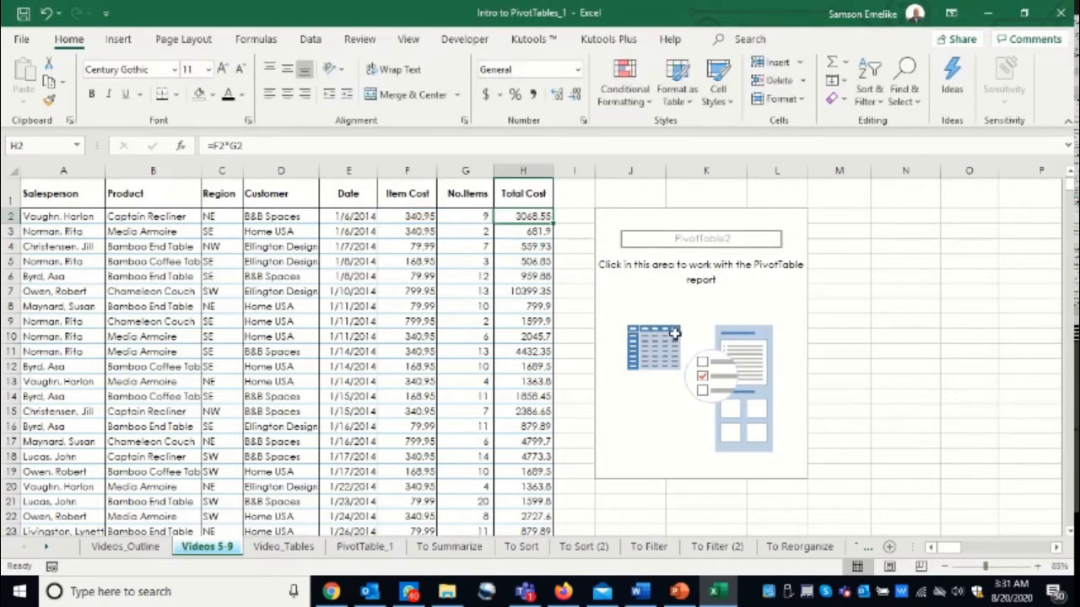
- Add the Salesperson field to the PivotTable's rows
left_click(654, 266)
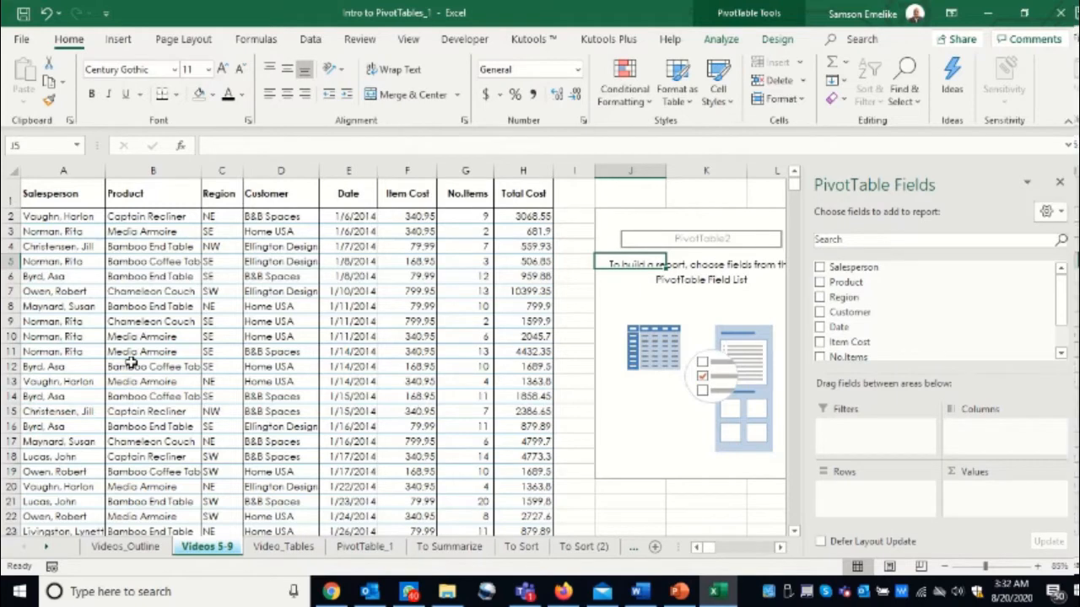
left_click(777, 549)
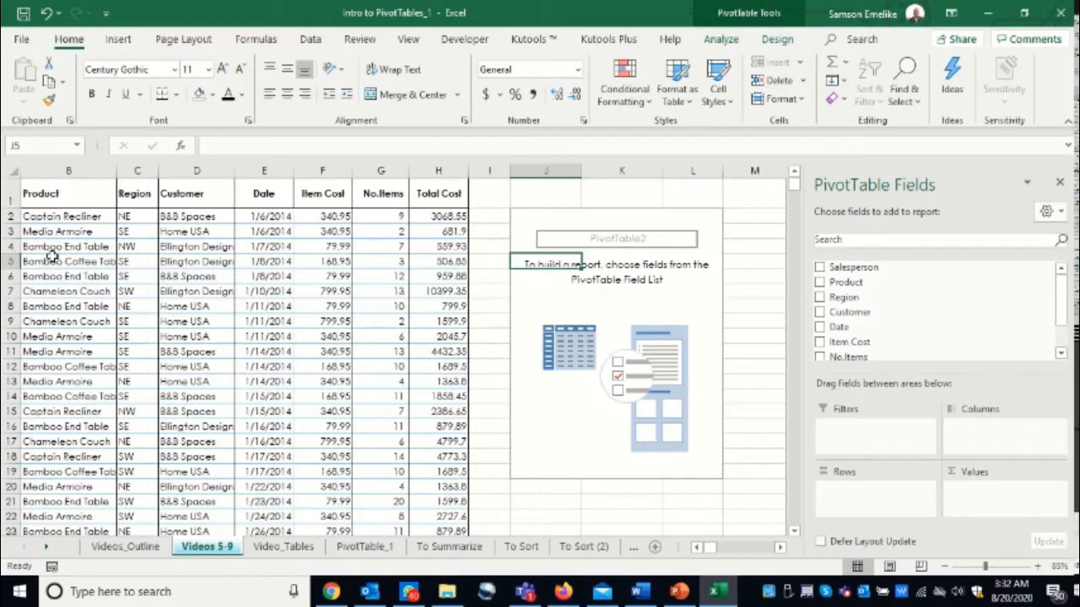
left_click_drag(850, 268, 875, 506)
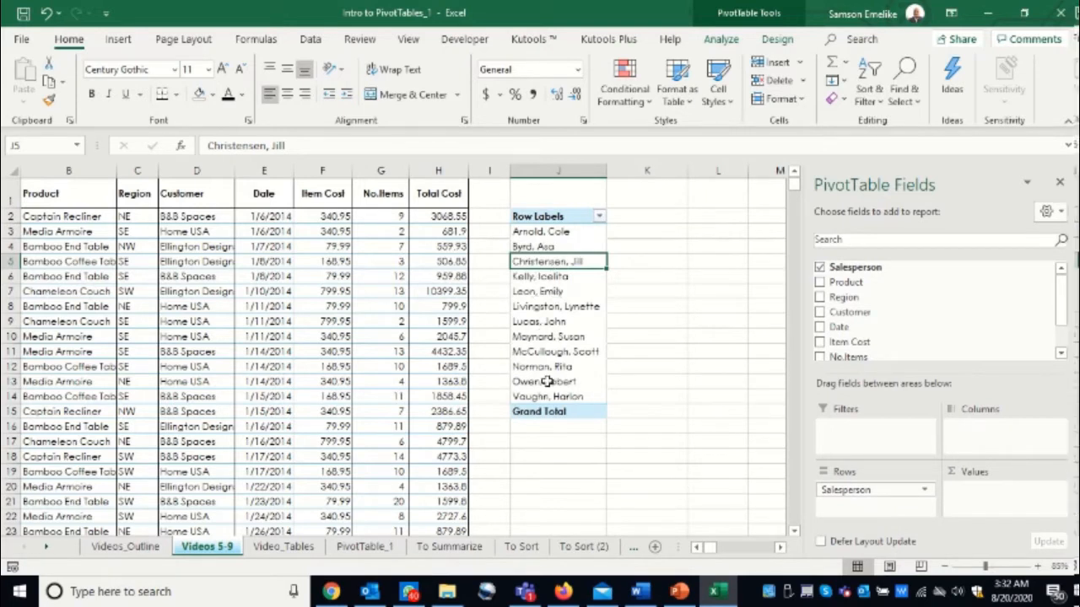
- Select all salesperson names in the PivotTable's row labels to check how many there are
left_click_drag(544, 234, 544, 397)
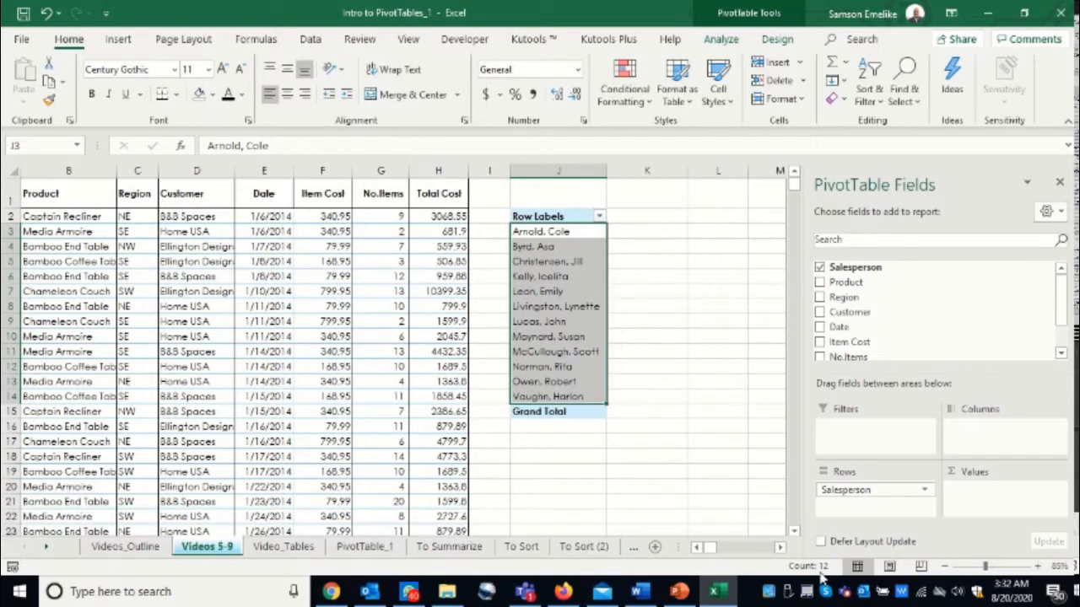
key("Return")
key("Return")
key("Return")
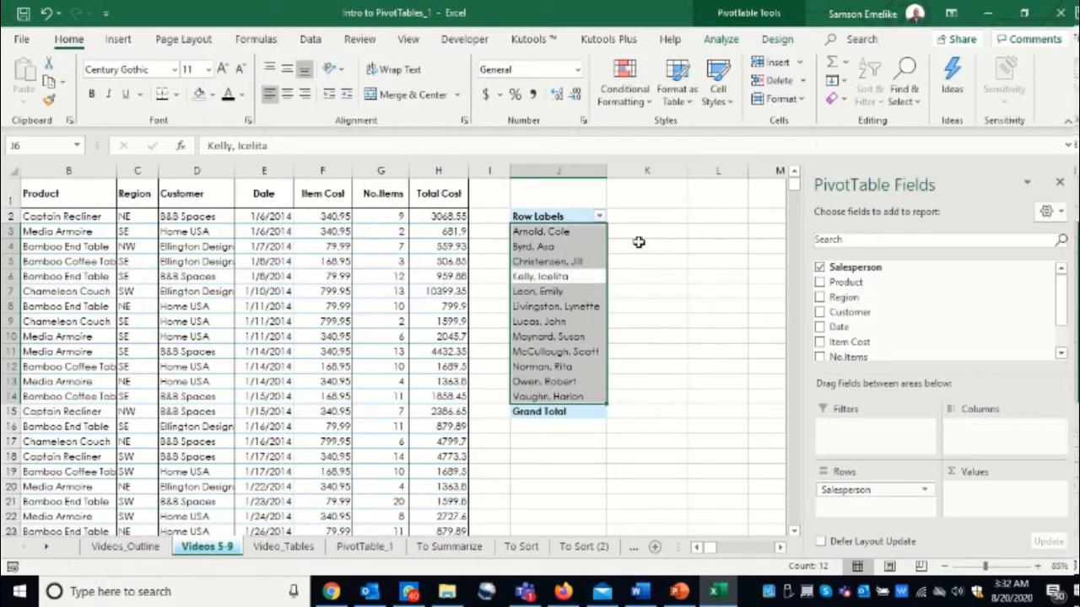
left_click(547, 270)
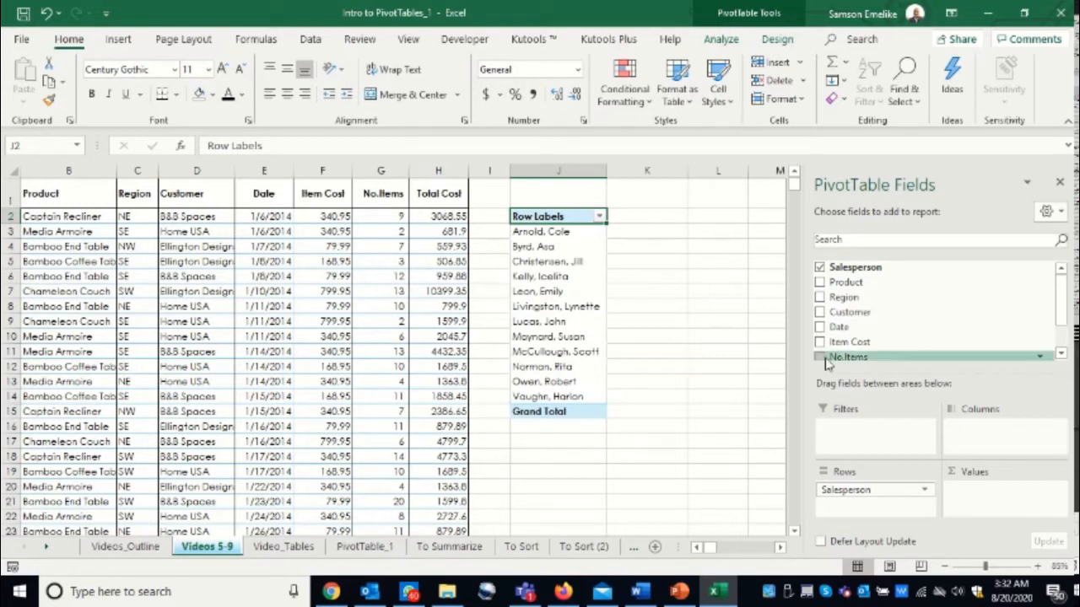
- Add Customer to the PivotTable's columns and the sum of Total Cost to its values
left_click_drag(849, 314, 994, 430)
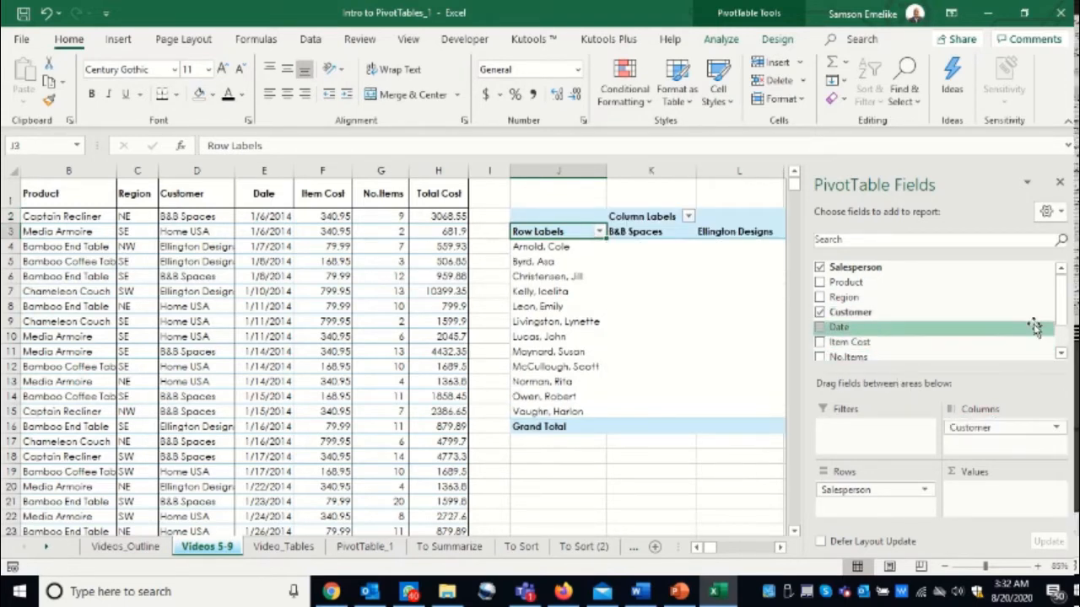
scroll(971, 334, "down", 3)
left_click_drag(891, 335, 1003, 513)
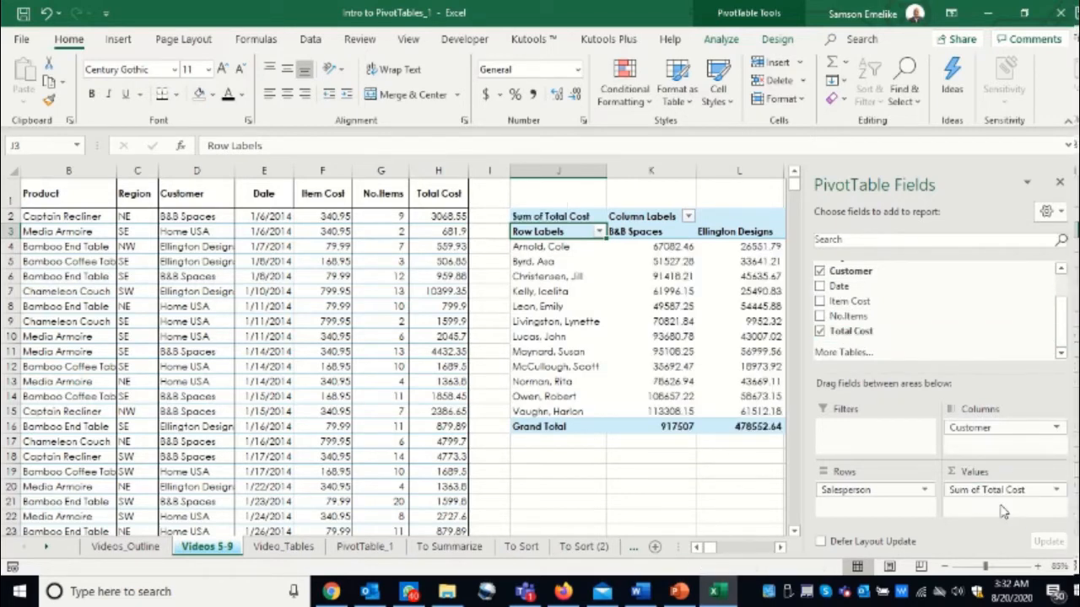
left_click(779, 548)
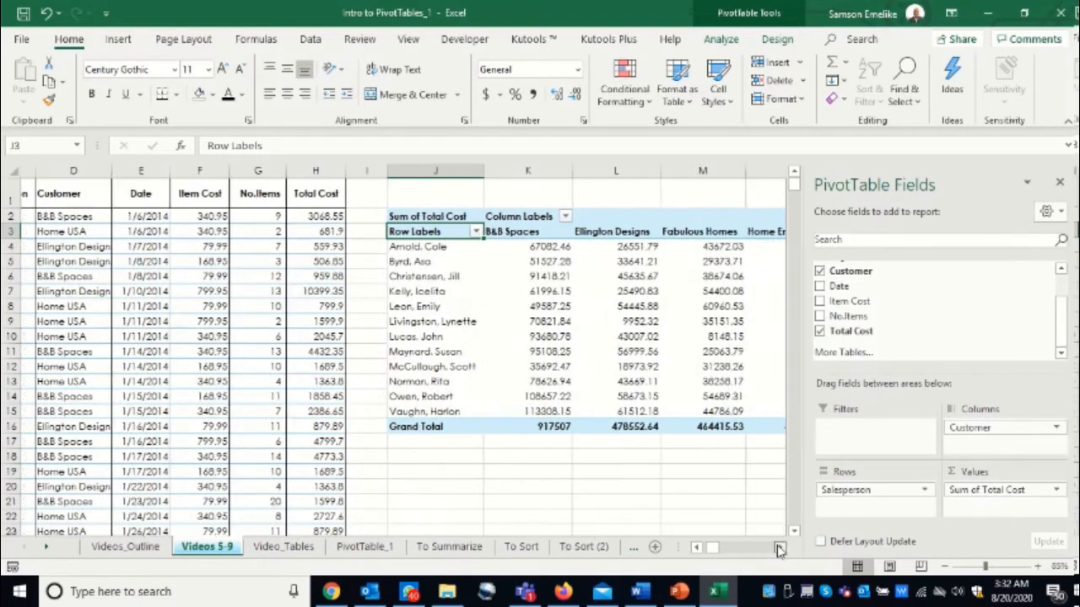
left_click(779, 549)
left_click(778, 548)
left_click(779, 549)
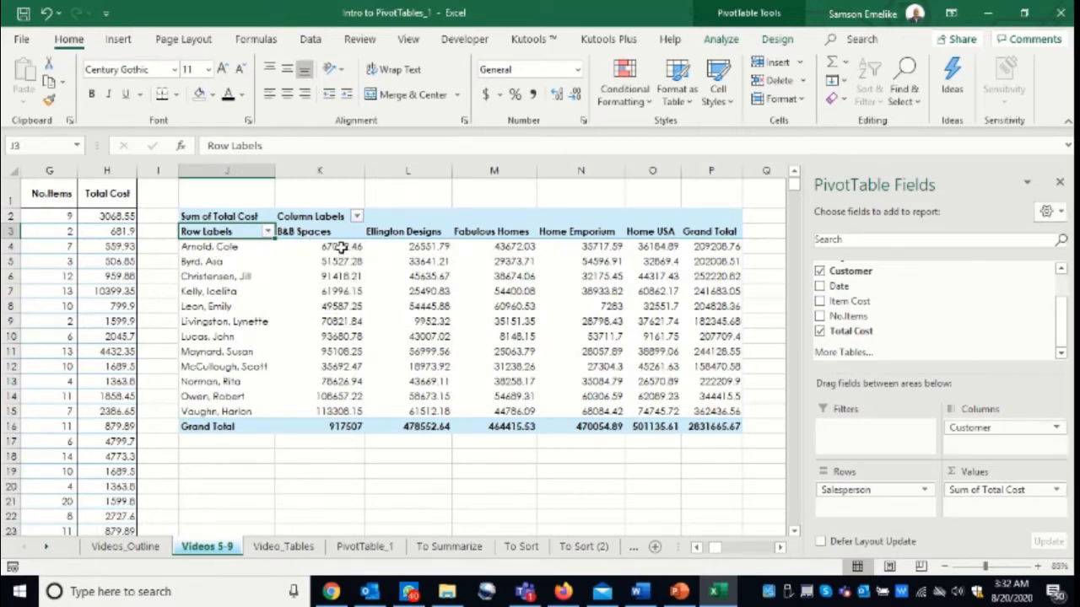
mouse_move(334, 243)
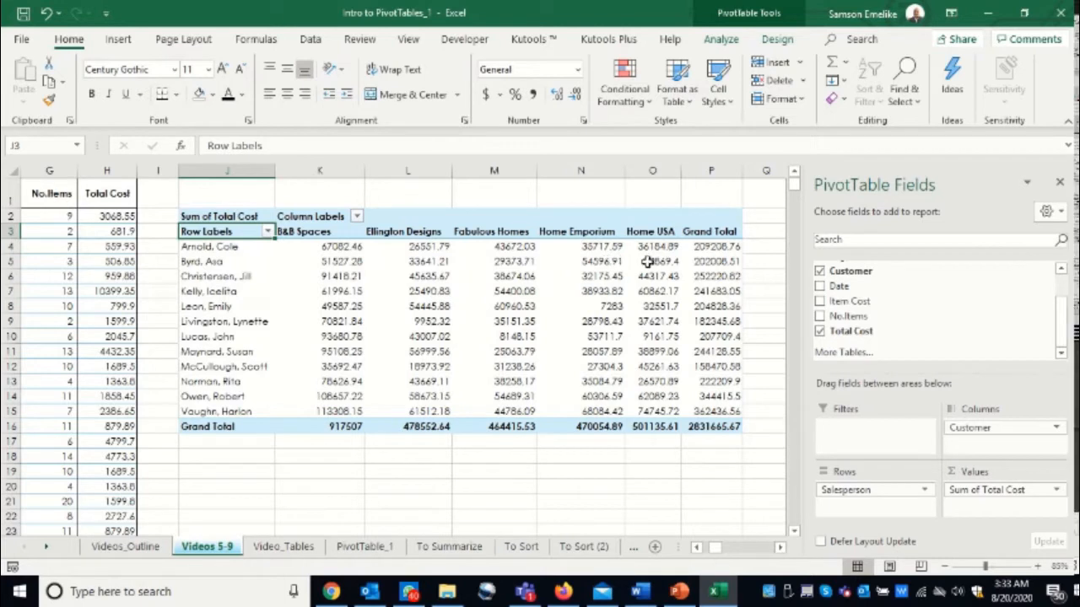
- Insert a second PivotTable from the A1:H910 sales data on the existing worksheet, starting at cell J19
mouse_move(709, 246)
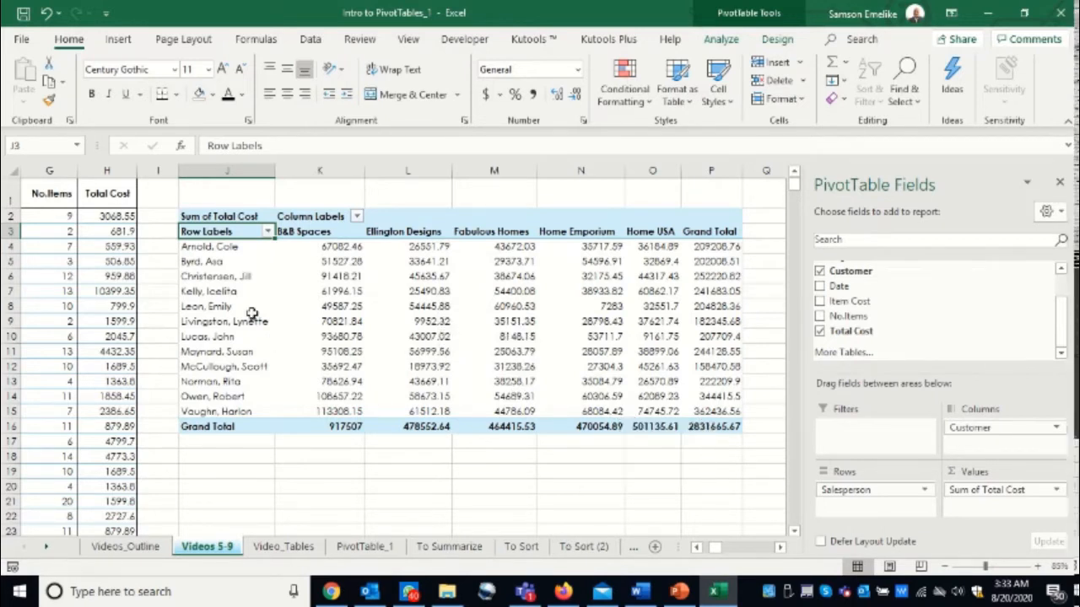
left_click_drag(215, 216, 297, 261)
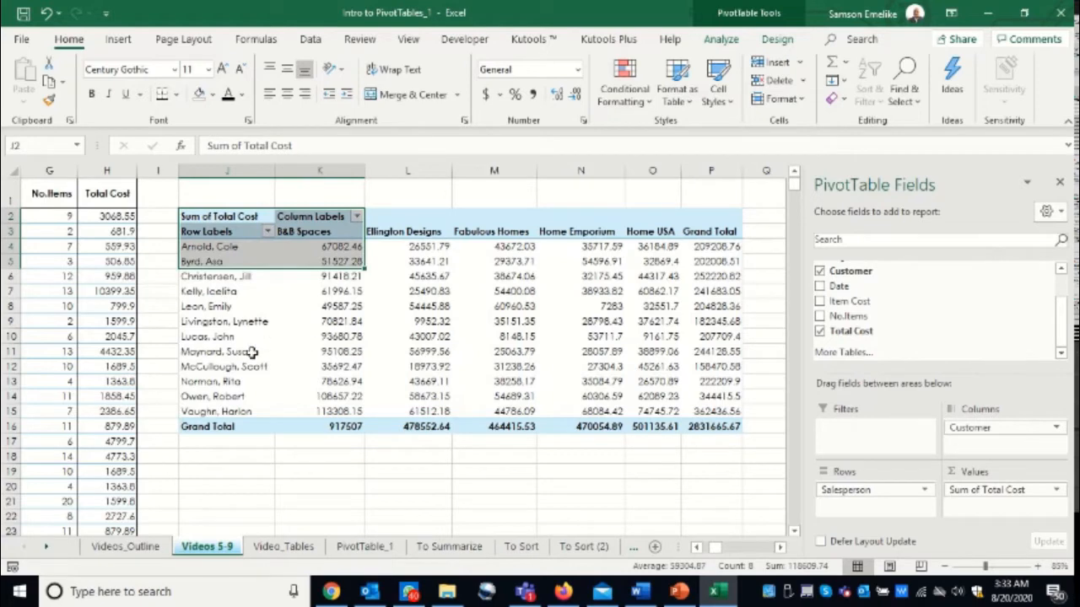
left_click(28, 327)
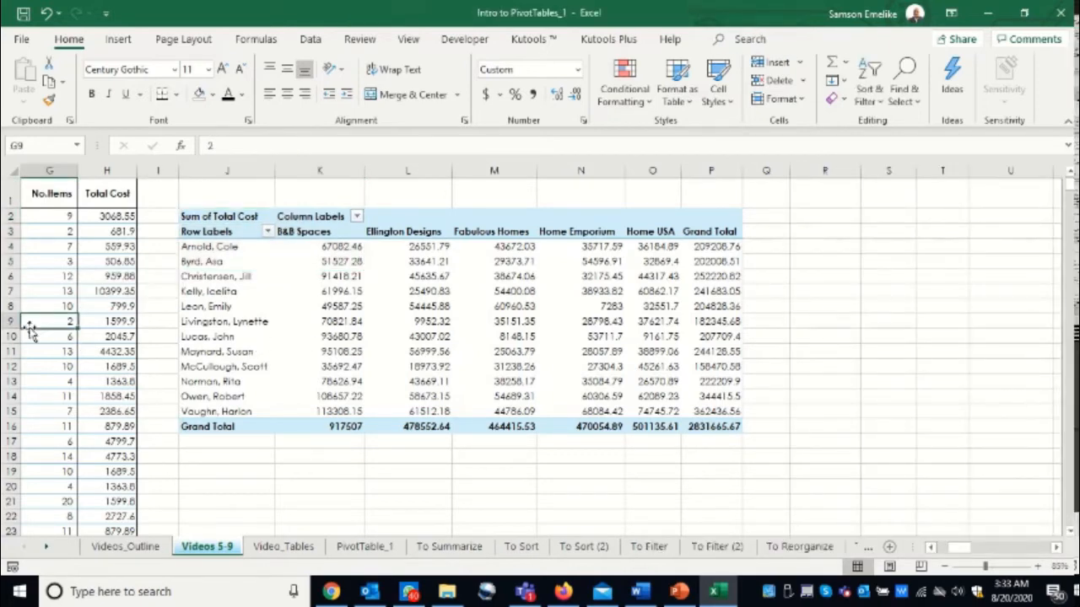
key("alt")
key("n")
key("v")
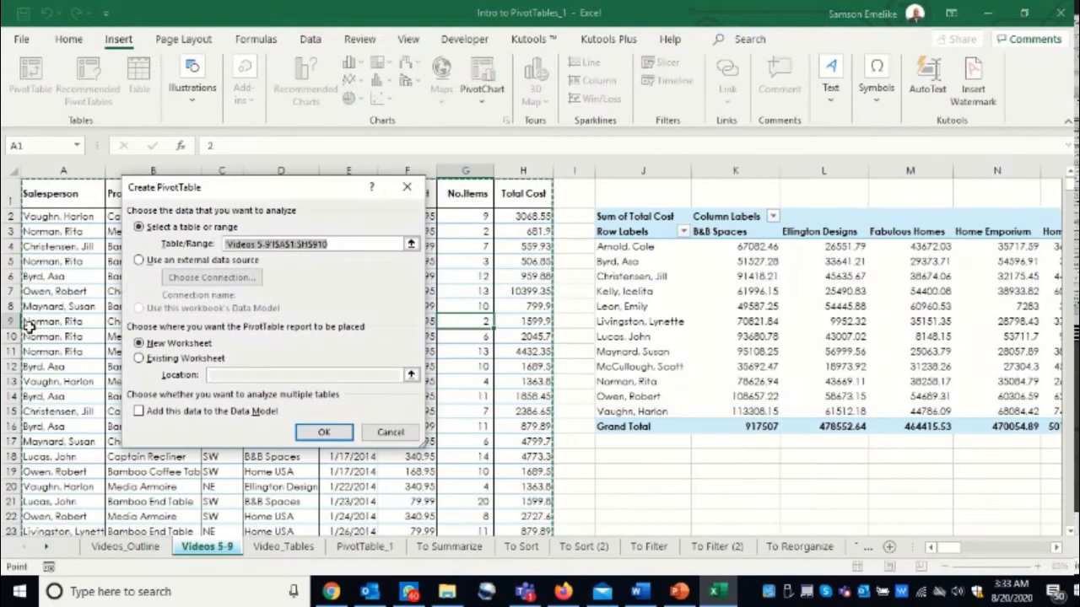
left_click(140, 359)
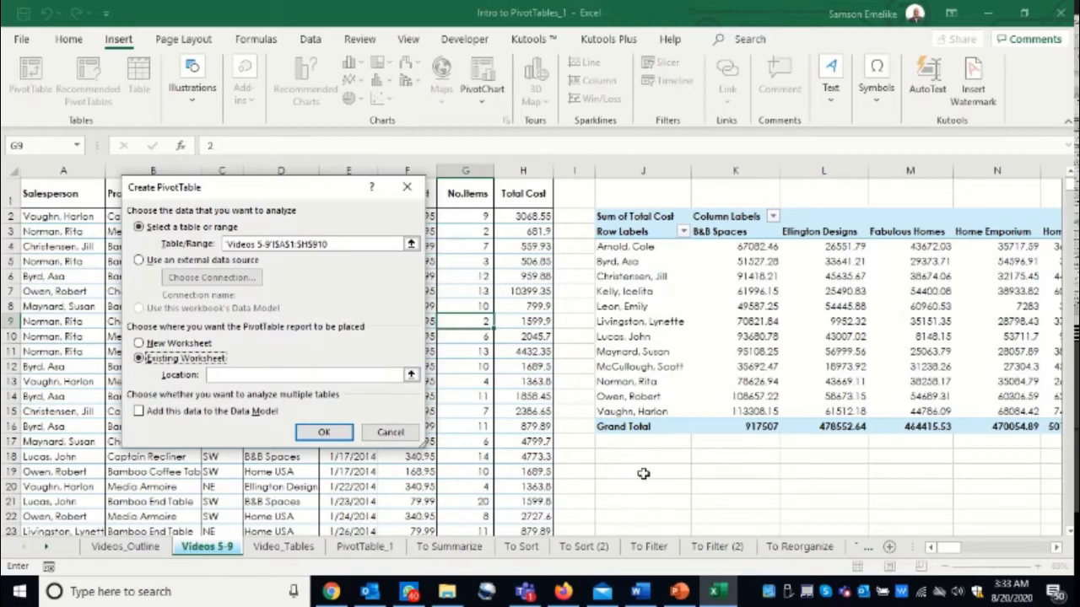
left_click(643, 472)
key("Return")
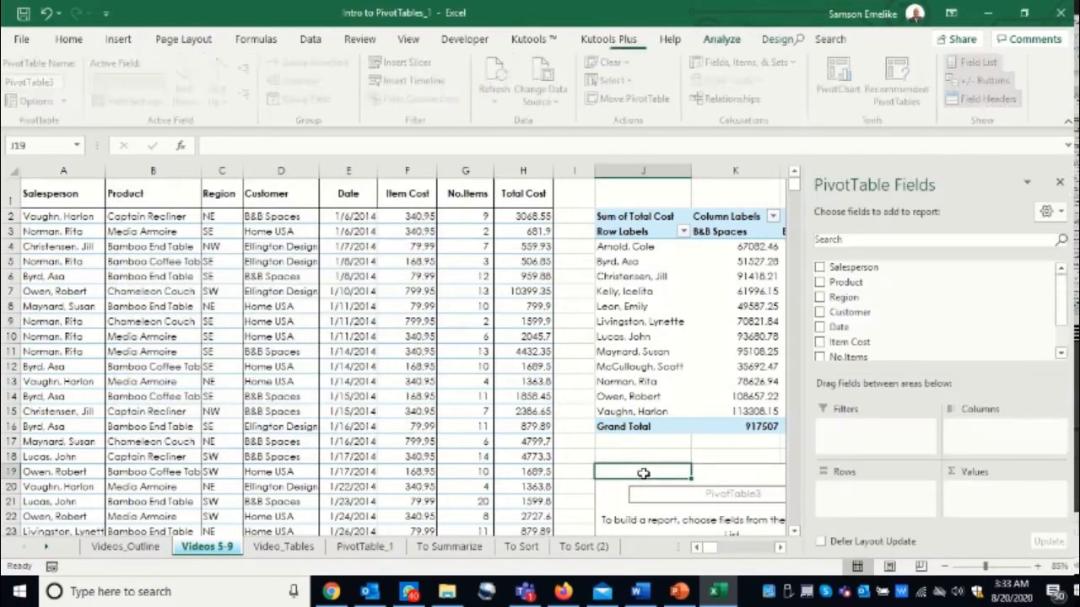
- Compare the PivotTable names of the salesperson summary and the empty PivotTable below it
left_click(780, 547)
left_click(781, 547)
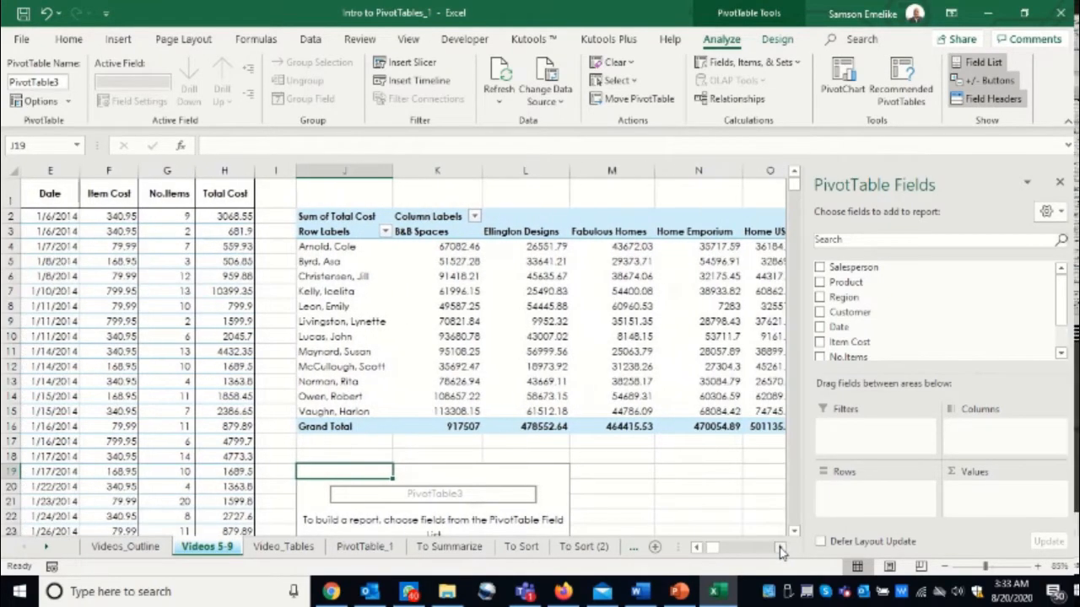
left_click(794, 533)
left_click(794, 533)
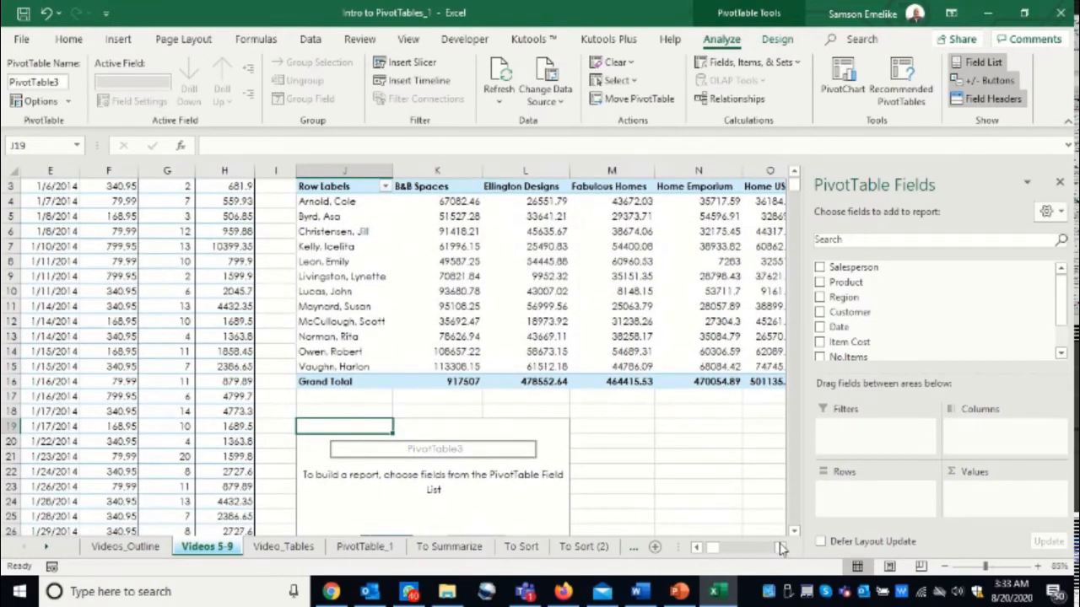
left_click(352, 261)
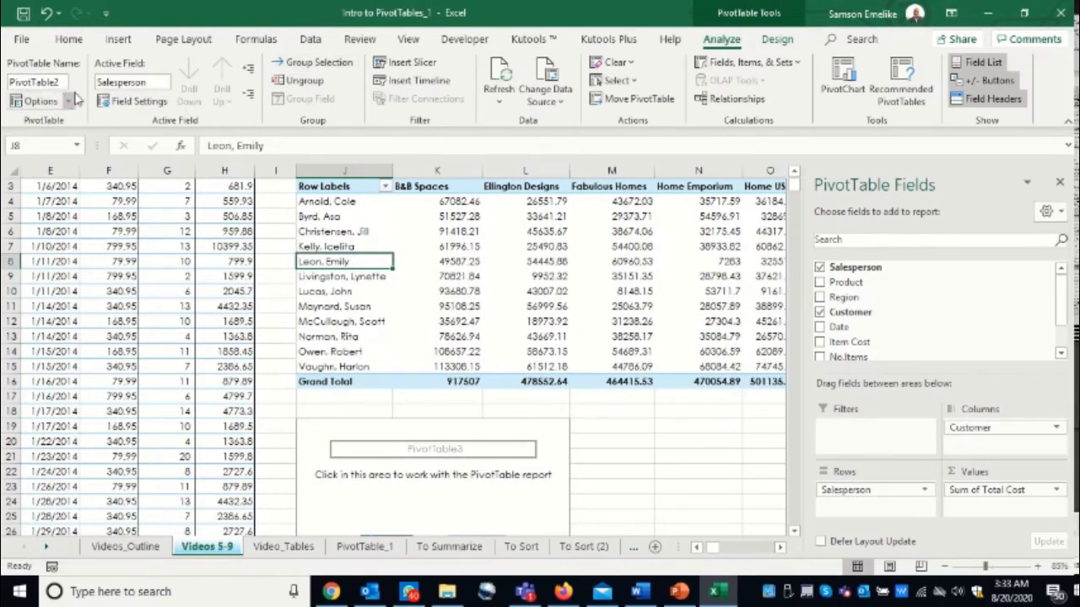
left_click(507, 492)
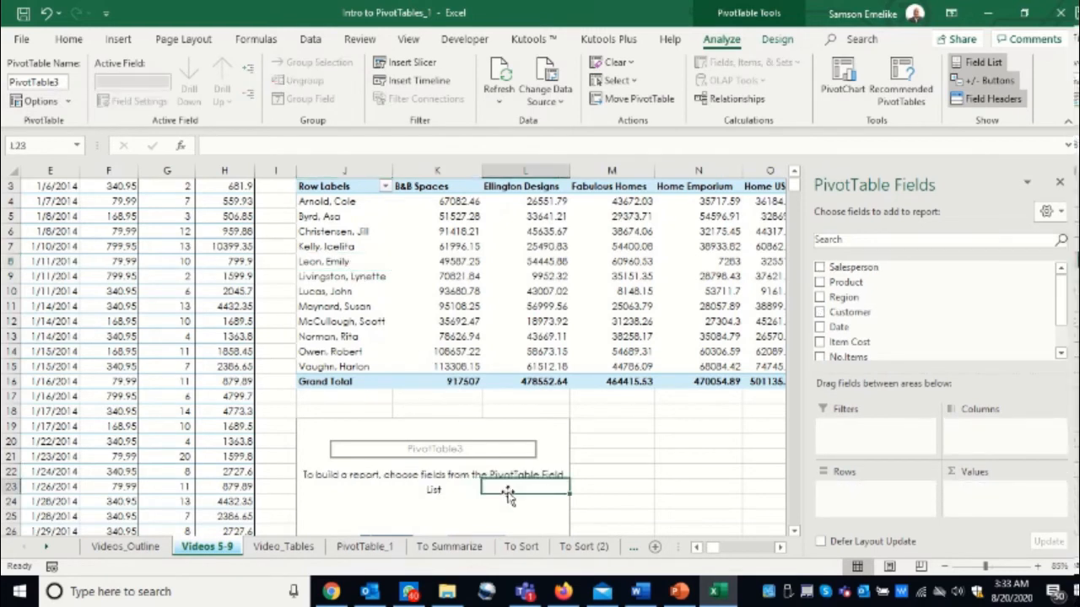
left_click(63, 82)
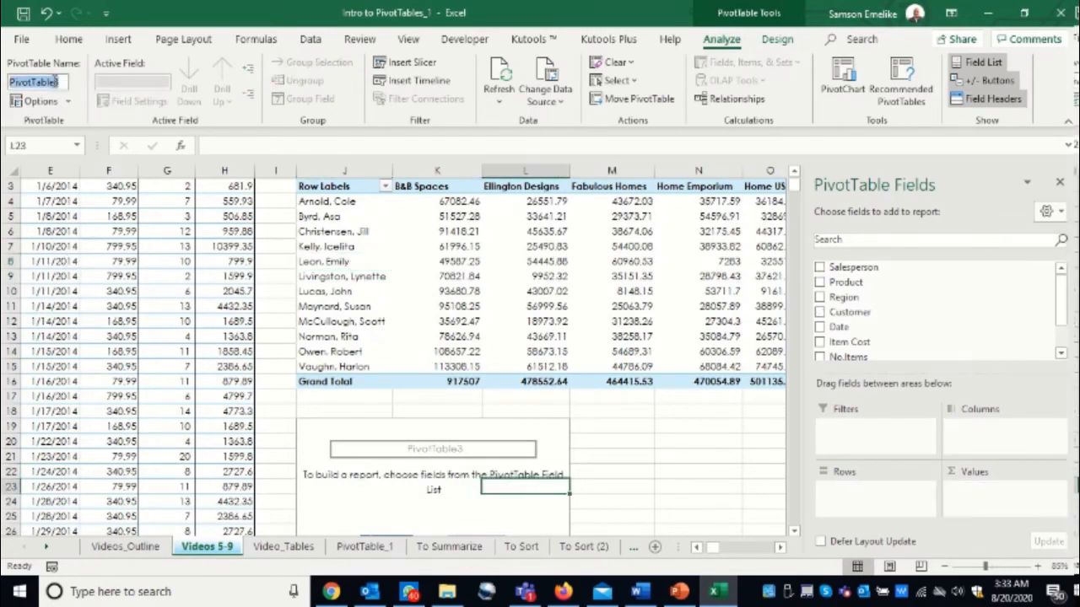
left_click(524, 490)
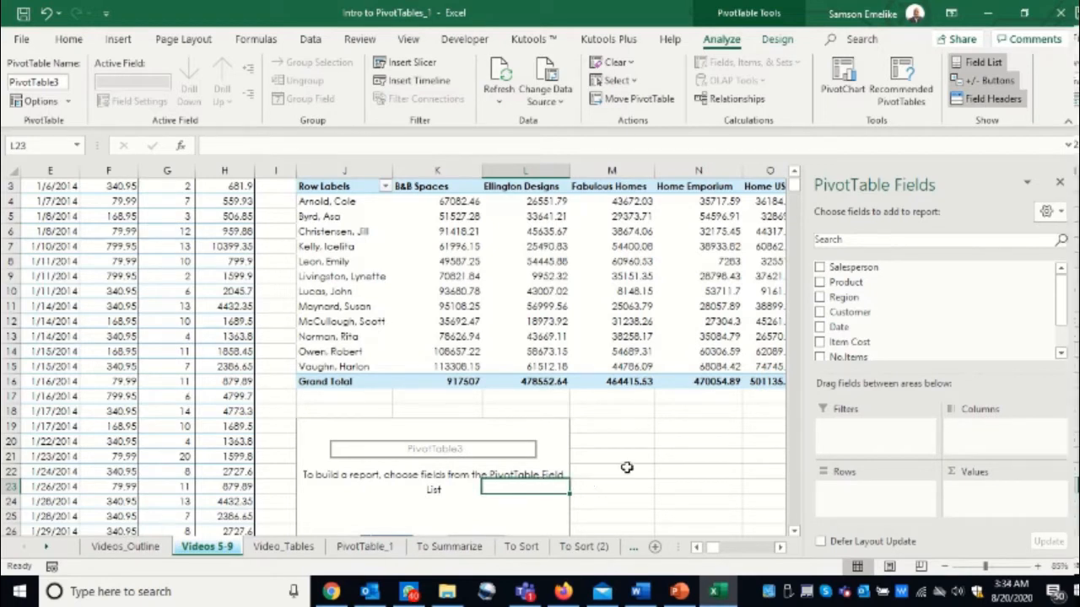
- Add the Customer field to the rows of the PivotTable at J19
left_click_drag(850, 312, 874, 501)
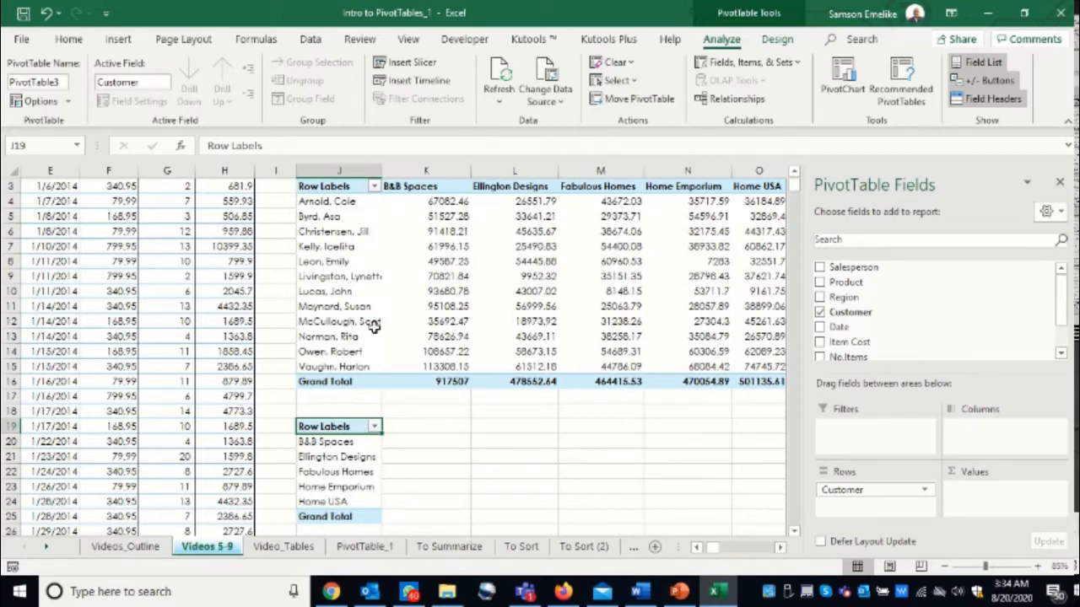
left_click(333, 217)
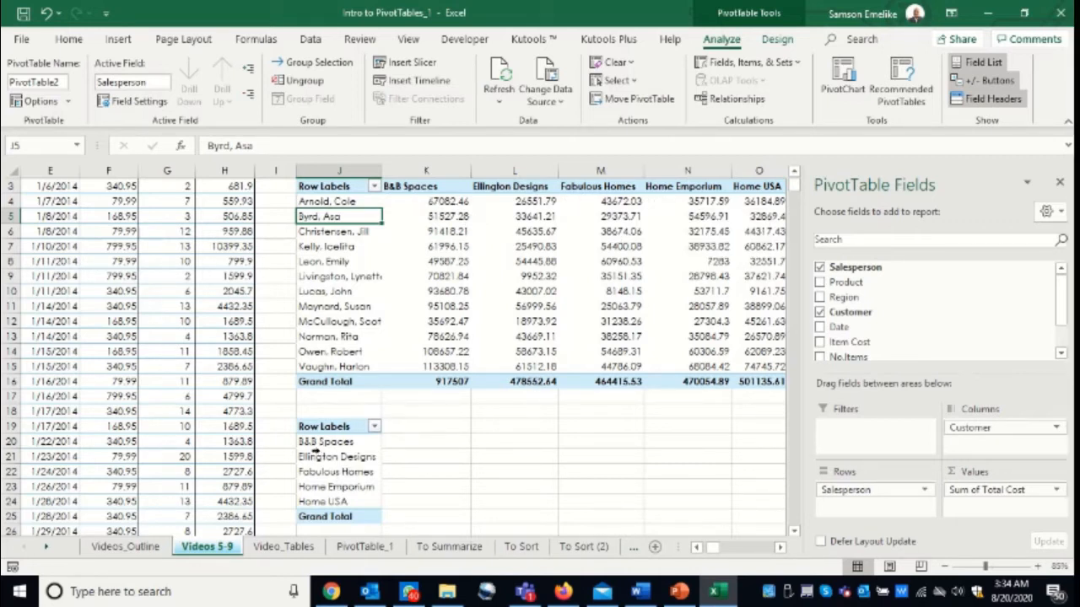
left_click(312, 441)
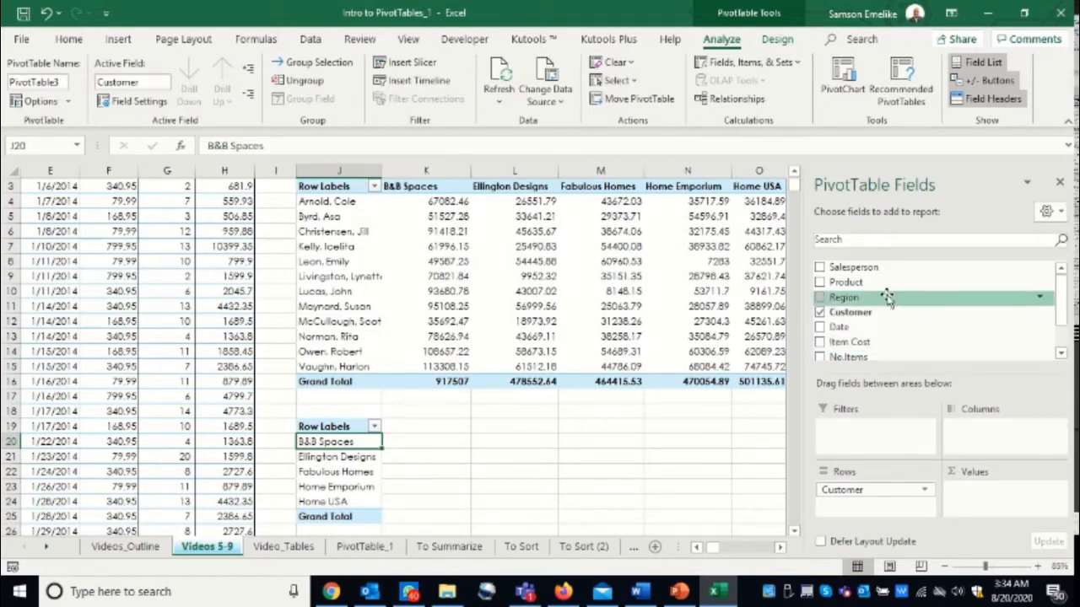
- Add Salesperson to the second PivotTable's columns and the sum of Total Cost to its values
left_click_drag(865, 268, 999, 432)
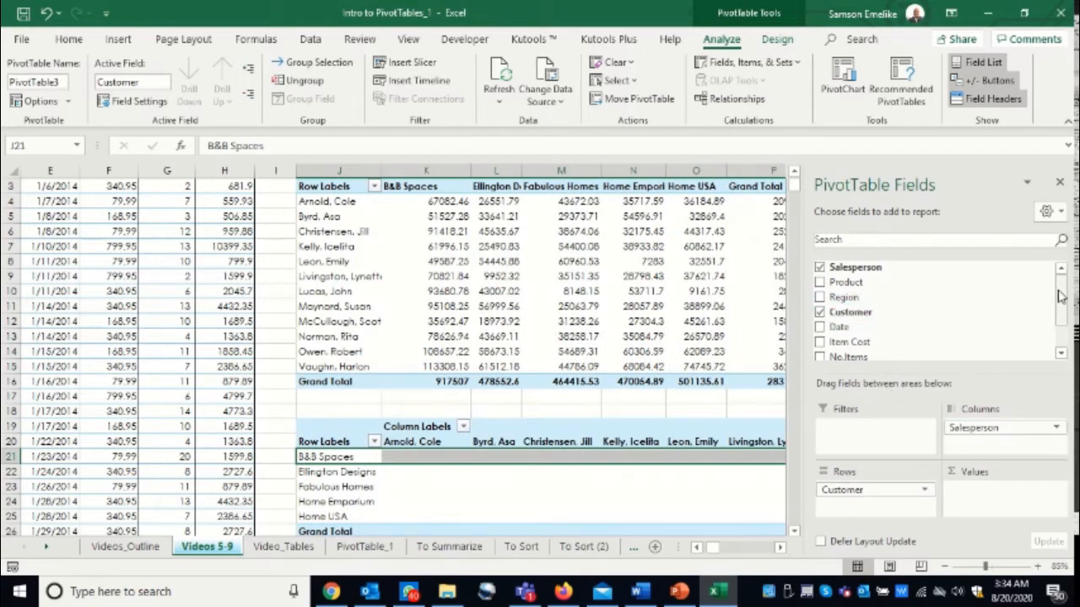
scroll(1065, 338, "down", 1)
left_click_drag(853, 331, 992, 503)
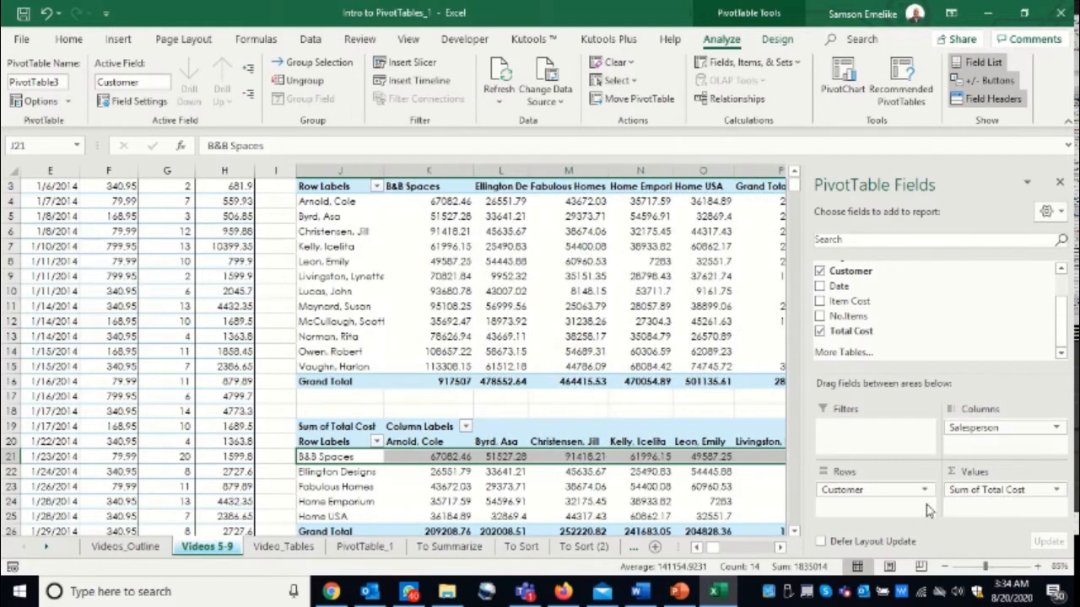
- Examine the second PivotTable's total costs per customer across all salesperson columns, starting with the B&B Spaces row
scroll(800, 540, "down", 2)
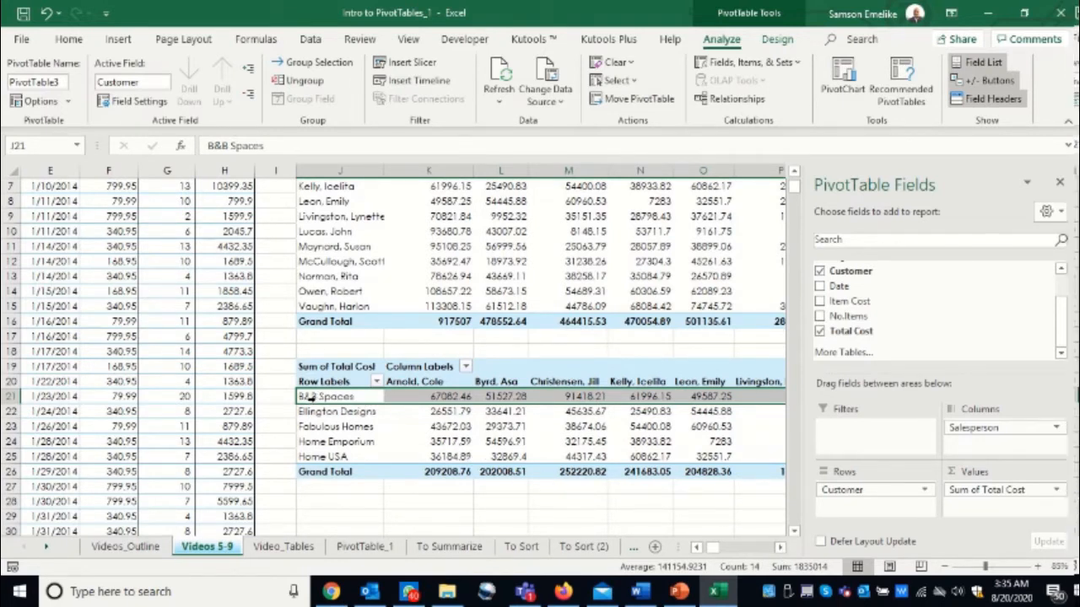
left_click(445, 397)
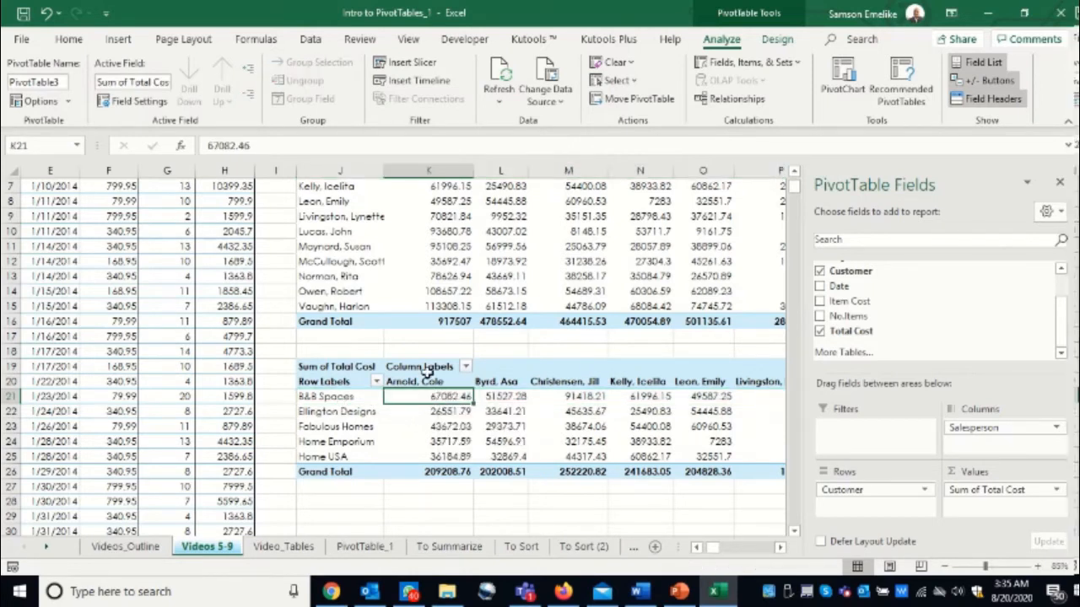
left_click(507, 397)
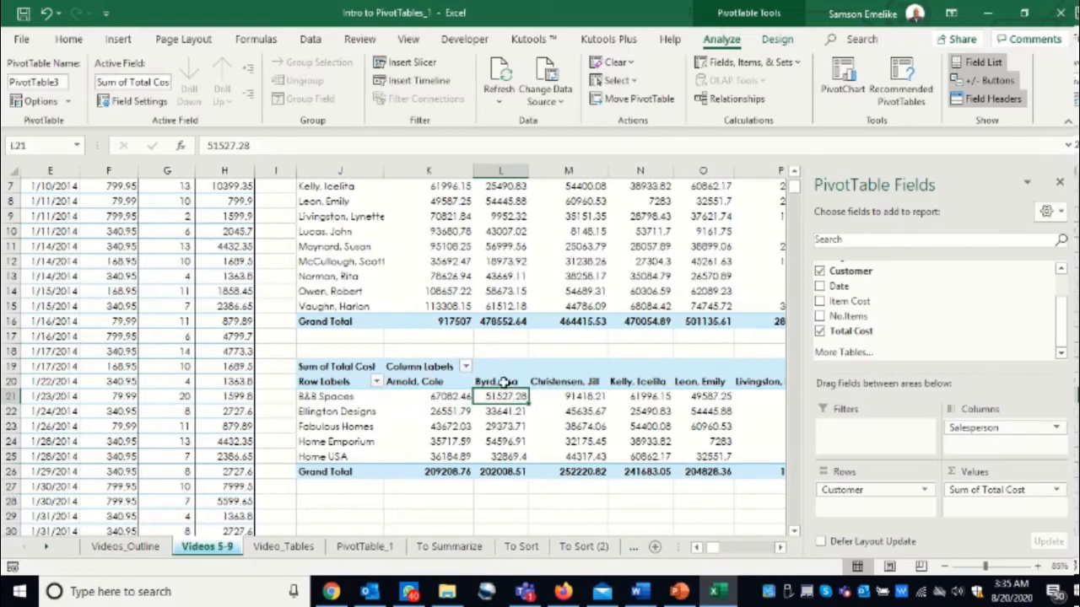
left_click(781, 549)
left_click(781, 549)
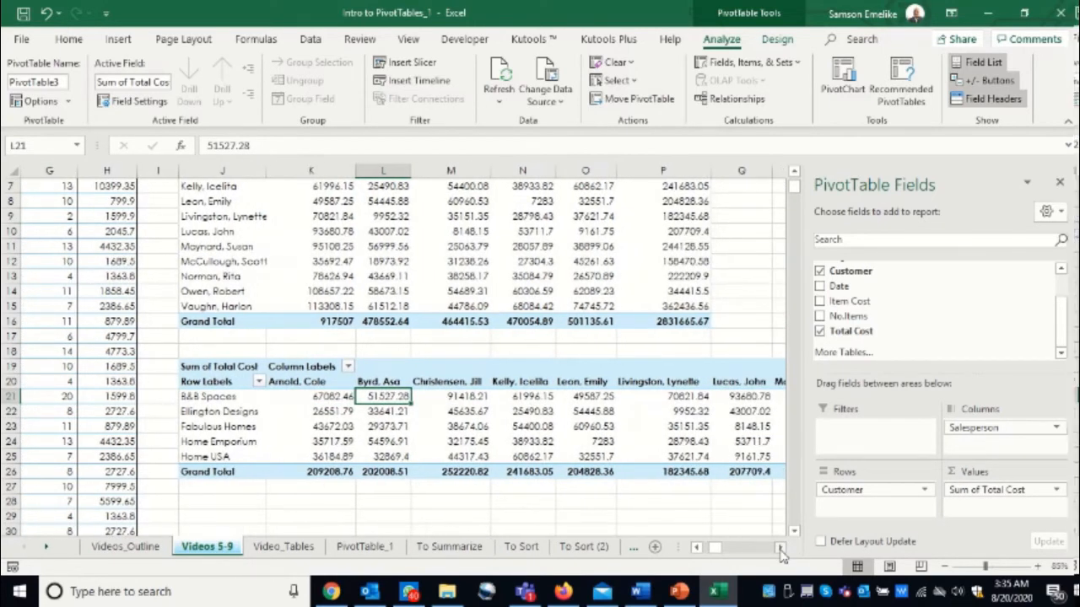
left_click(781, 549)
left_click(781, 549)
left_click(781, 549)
left_click(781, 550)
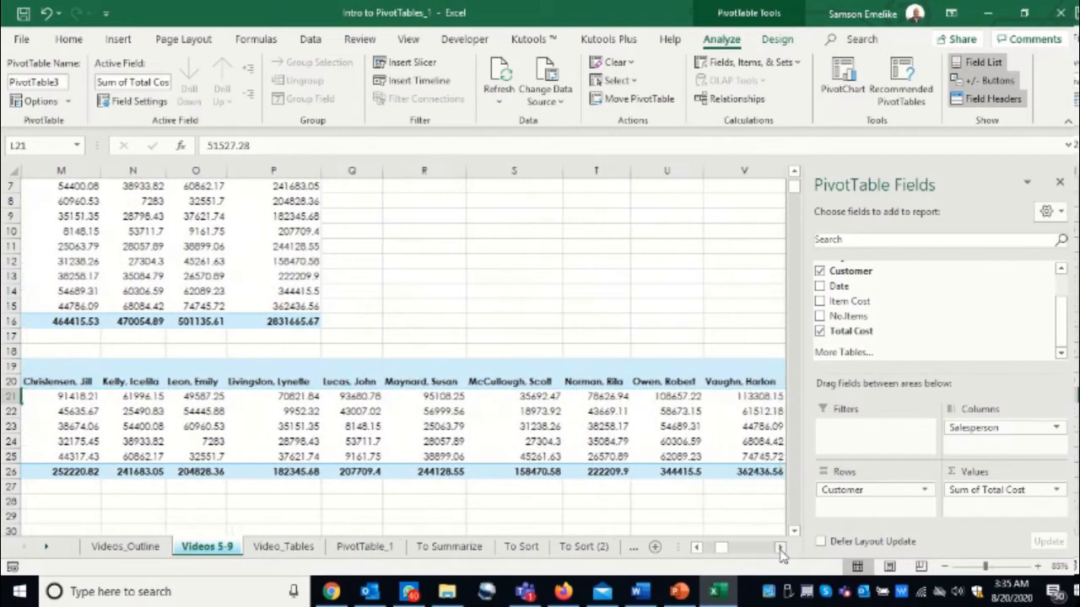
left_click(781, 549)
left_click(781, 549)
left_click_drag(718, 549, 713, 552)
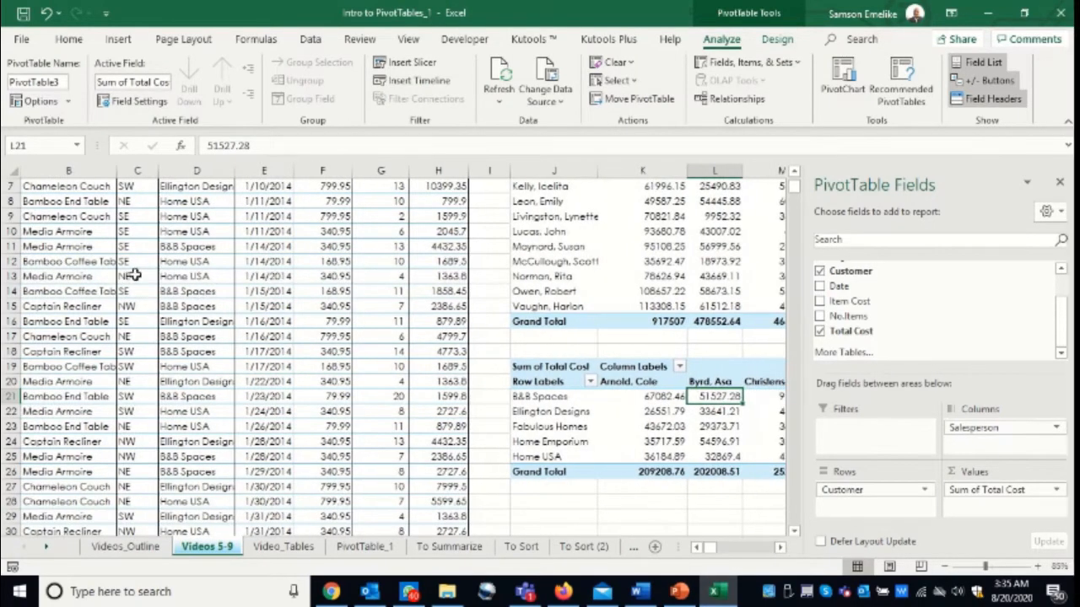
left_click(214, 276)
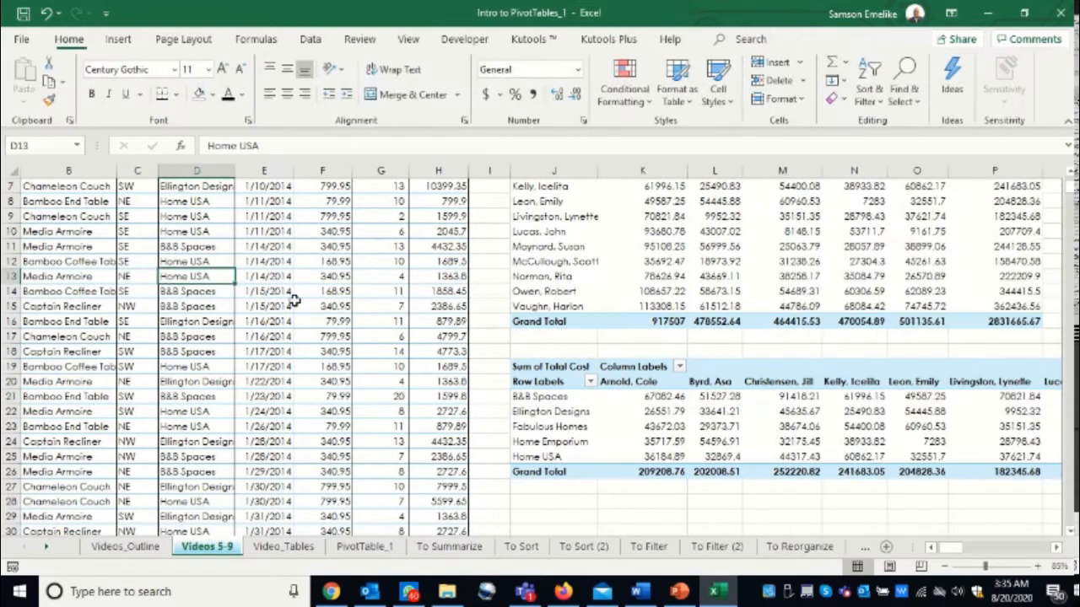
left_click(717, 426)
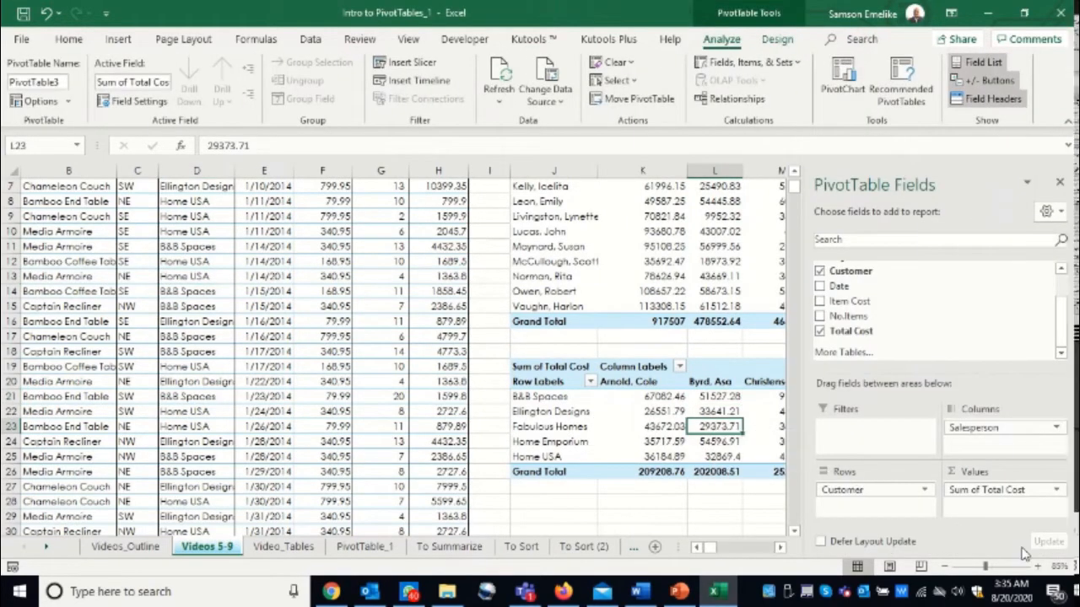
left_click(780, 548)
left_click(780, 549)
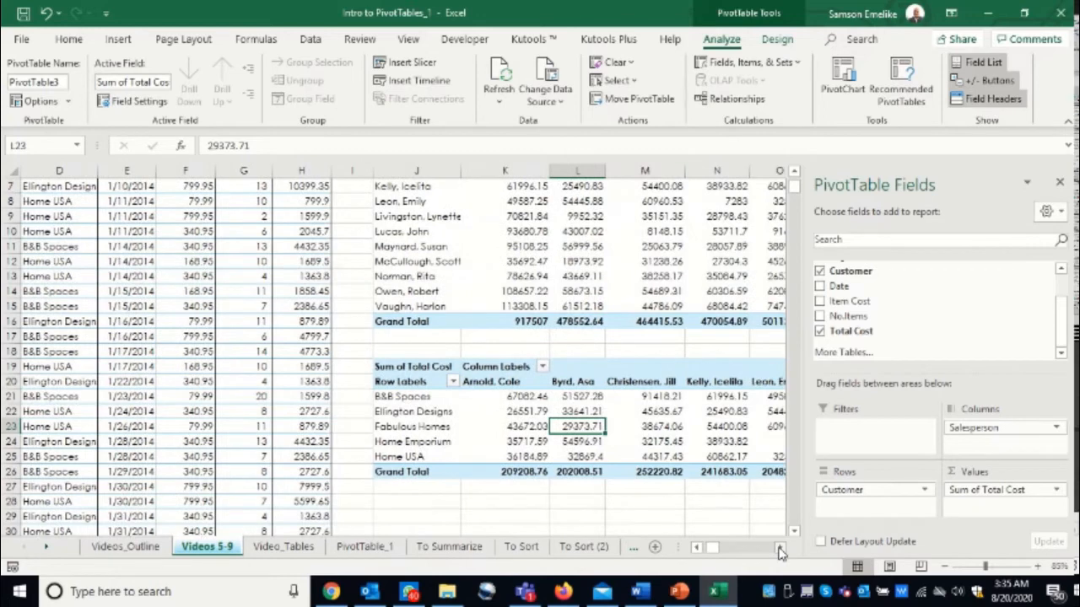
left_click(780, 549)
left_click(798, 528)
left_click(797, 528)
left_click(797, 528)
left_click(798, 528)
left_click(798, 528)
left_click(797, 528)
left_click(797, 528)
left_click(797, 528)
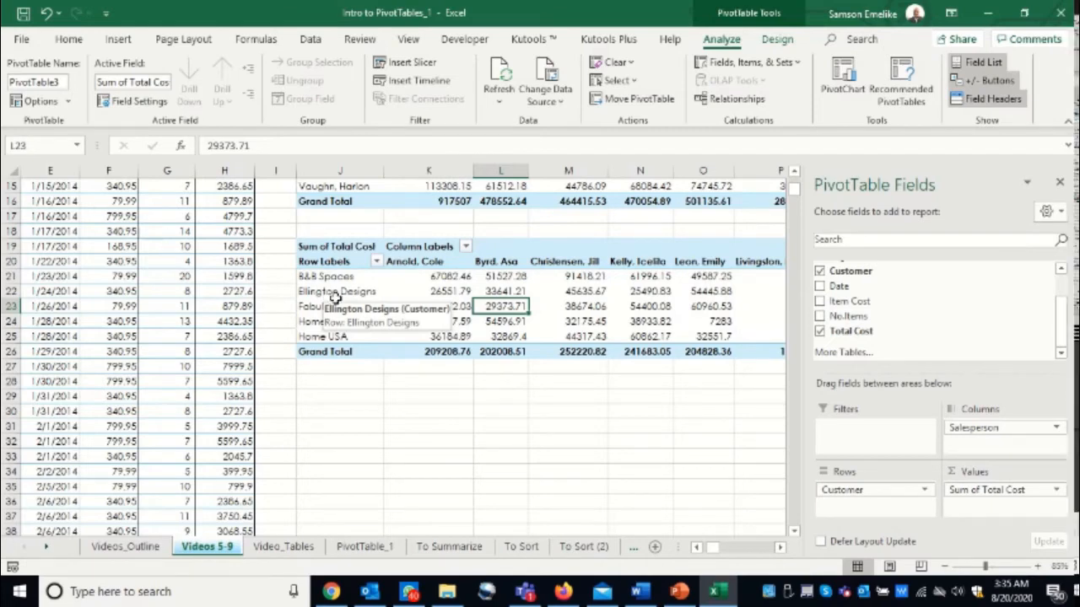
- Insert a third PivotTable from the A1:H910 sales data on the existing worksheet, starting at cell J29
left_click(173, 381)
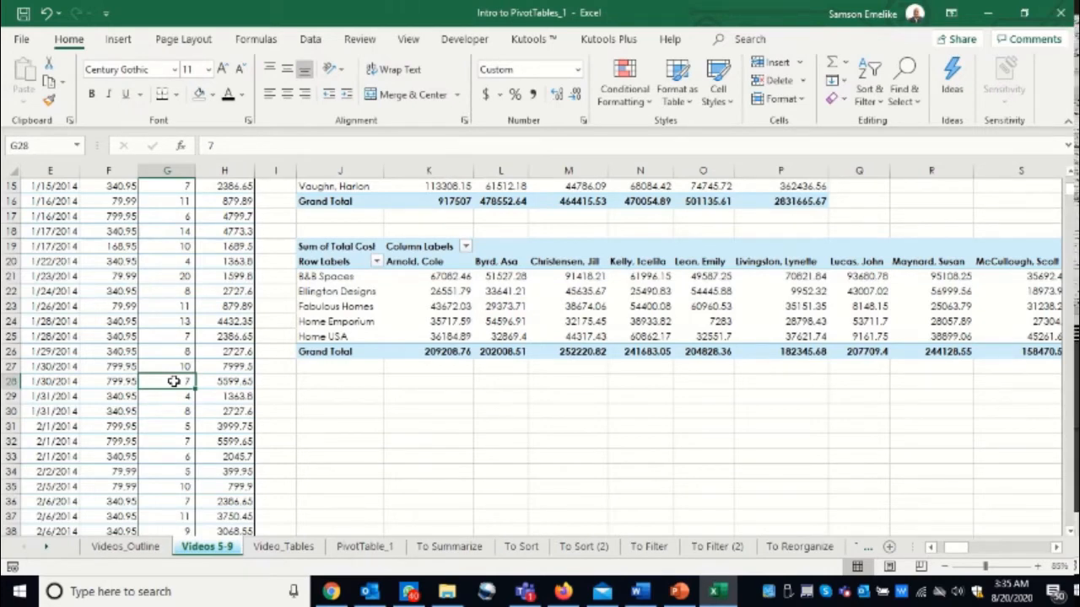
key("alt")
key("n")
key("v")
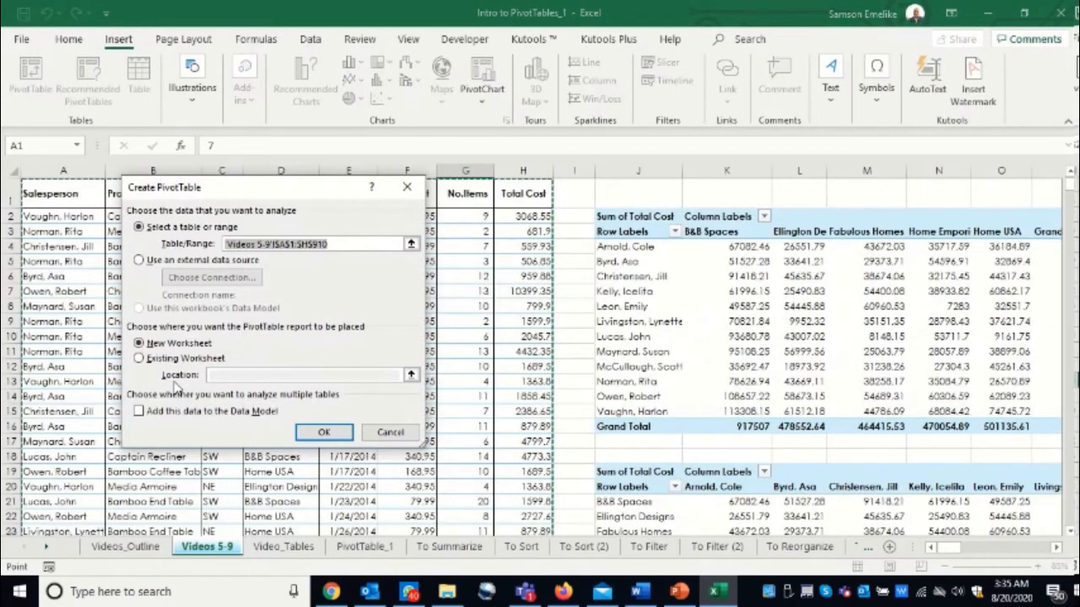
left_click(139, 358)
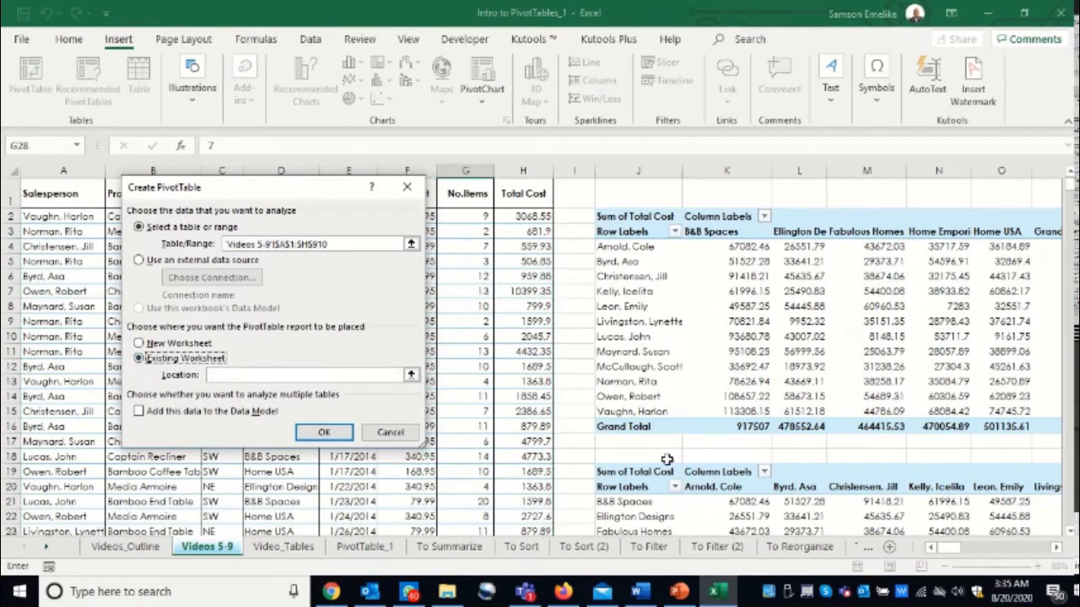
left_click(1056, 548)
left_click(1056, 548)
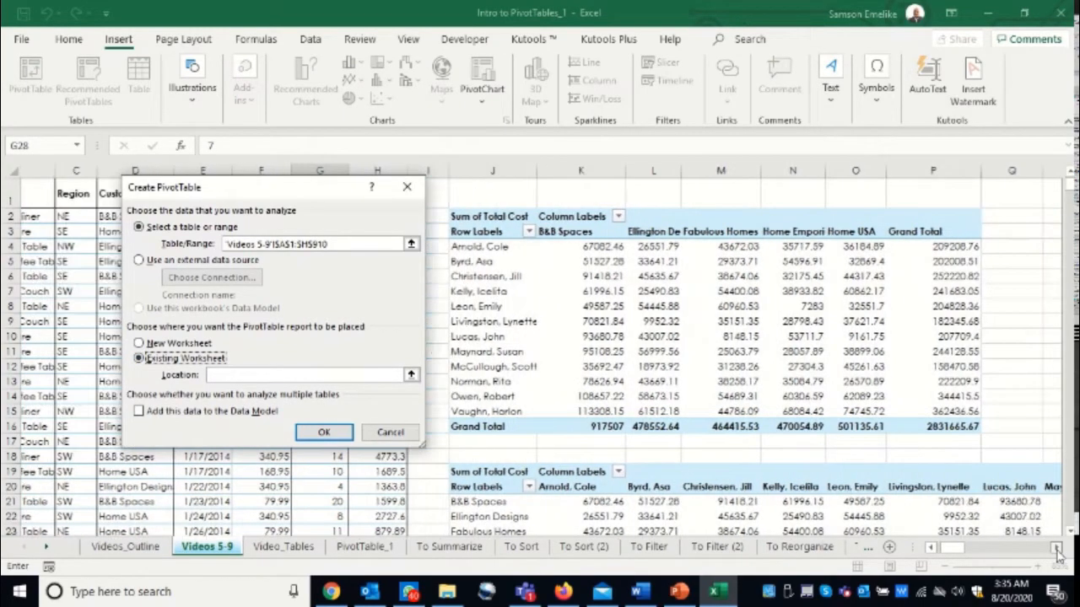
scroll(734, 363, "down", 1)
scroll(542, 437, "down", 3)
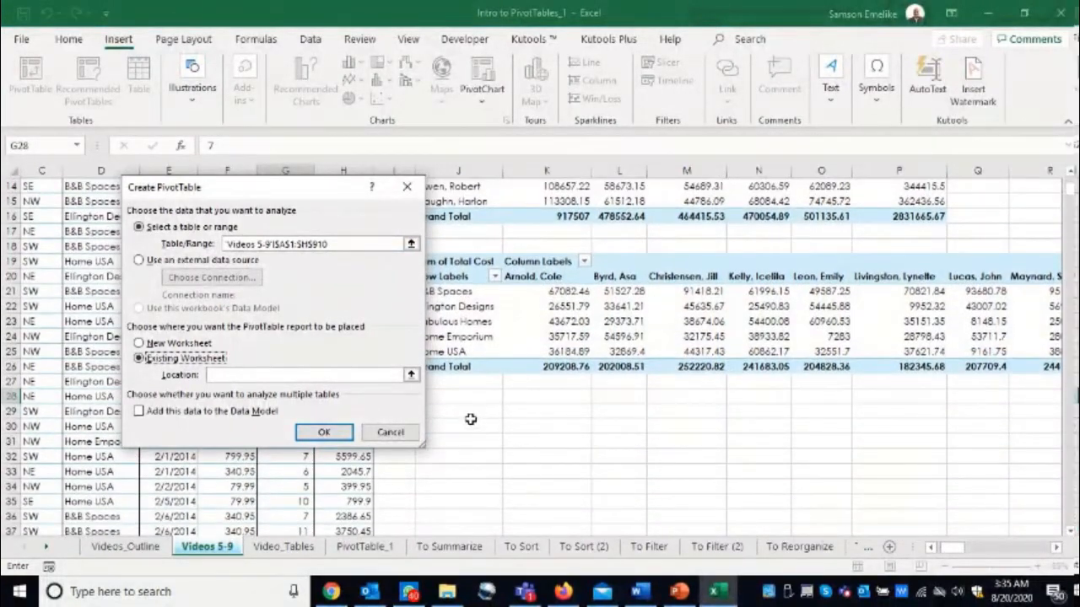
left_click(465, 413)
key("Return")
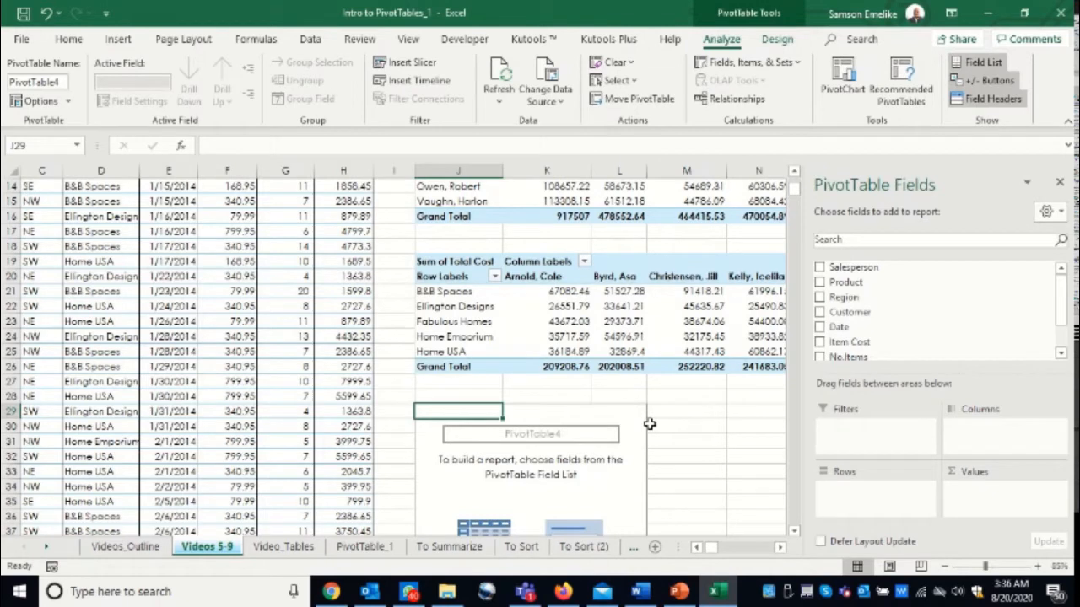
- Lay out the PivotTable at J29 with Product in rows, Salesperson in columns and the sum of Total Cost as values
left_click_drag(846, 283, 853, 499)
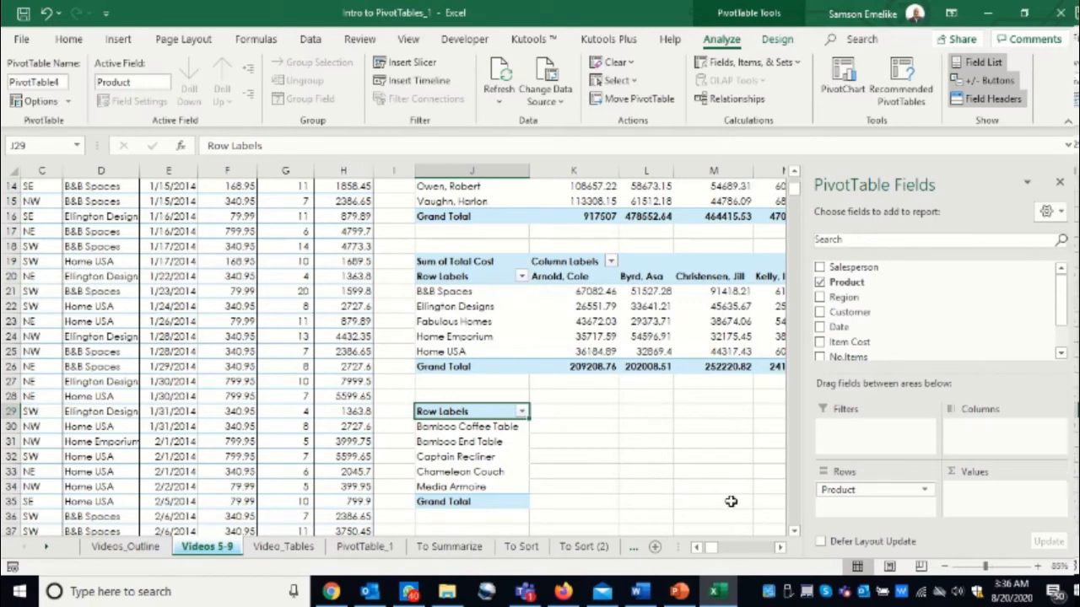
left_click_drag(852, 266, 996, 432)
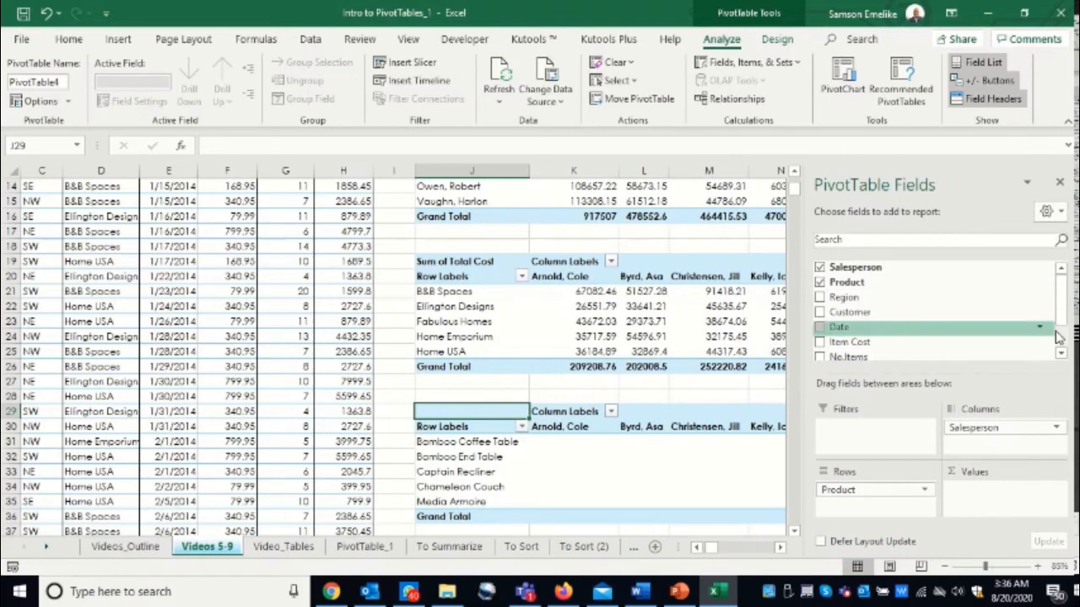
scroll(1063, 342, "down", 2)
left_click_drag(856, 331, 993, 496)
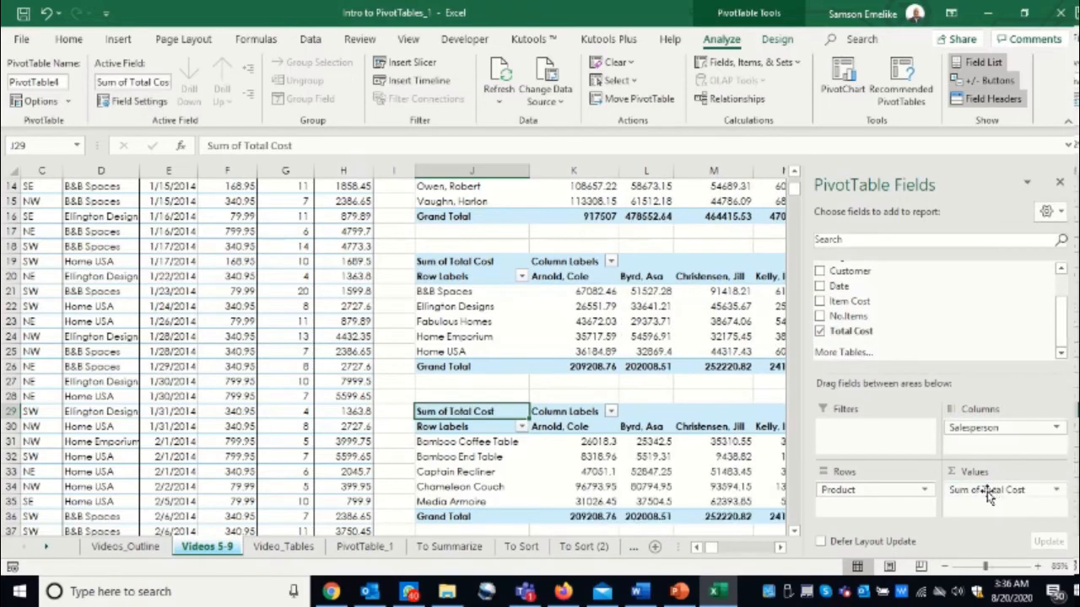
- Examine the third PivotTable's total costs per product across all salesperson columns through to the Grand Total
left_click(794, 532)
left_click(794, 533)
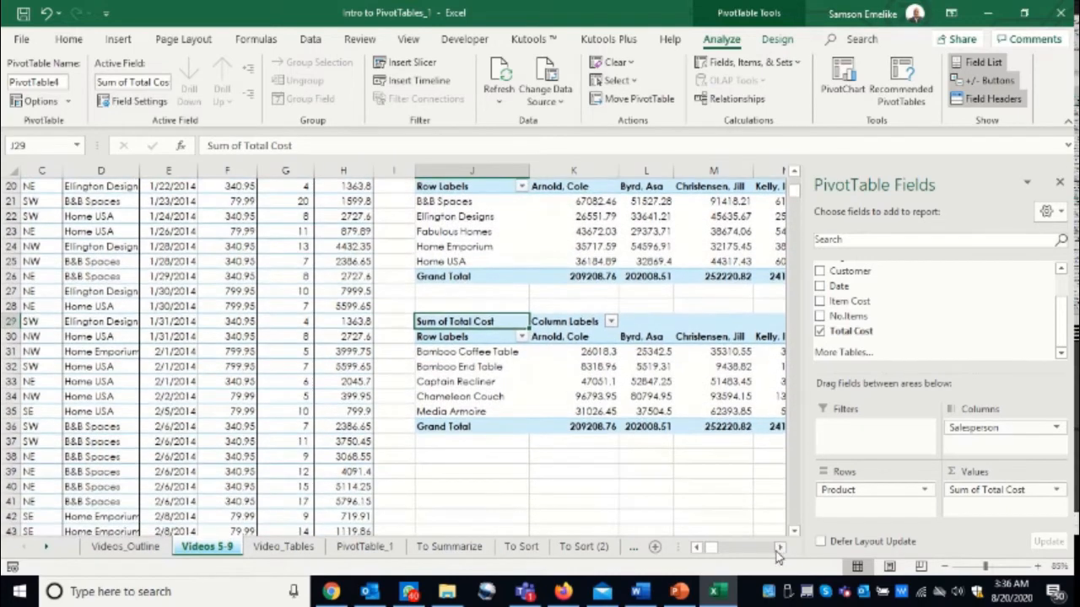
left_click(780, 547)
left_click(781, 547)
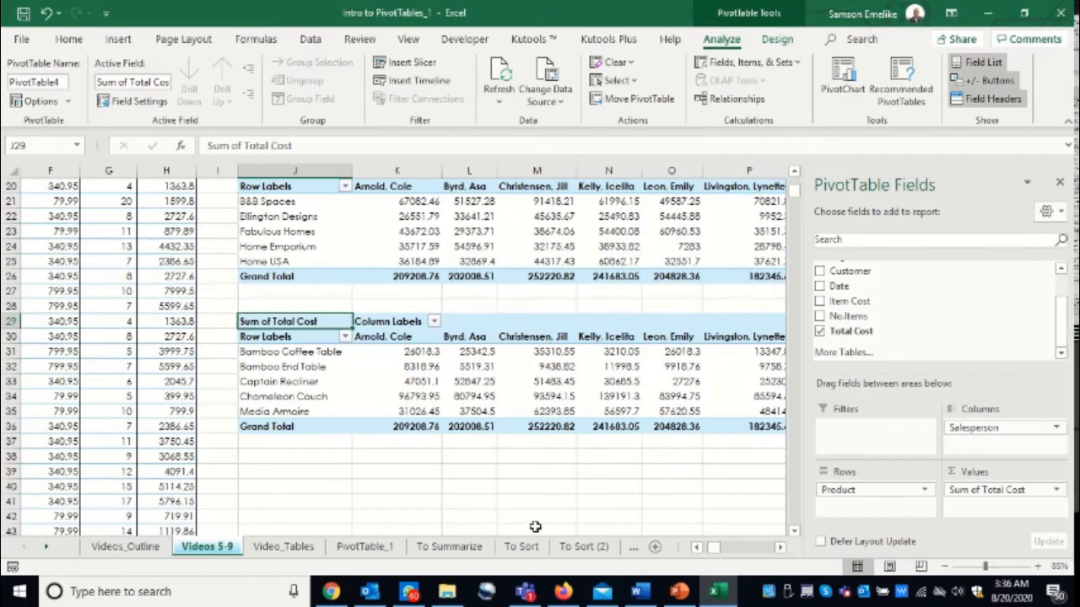
left_click(781, 549)
left_click(781, 549)
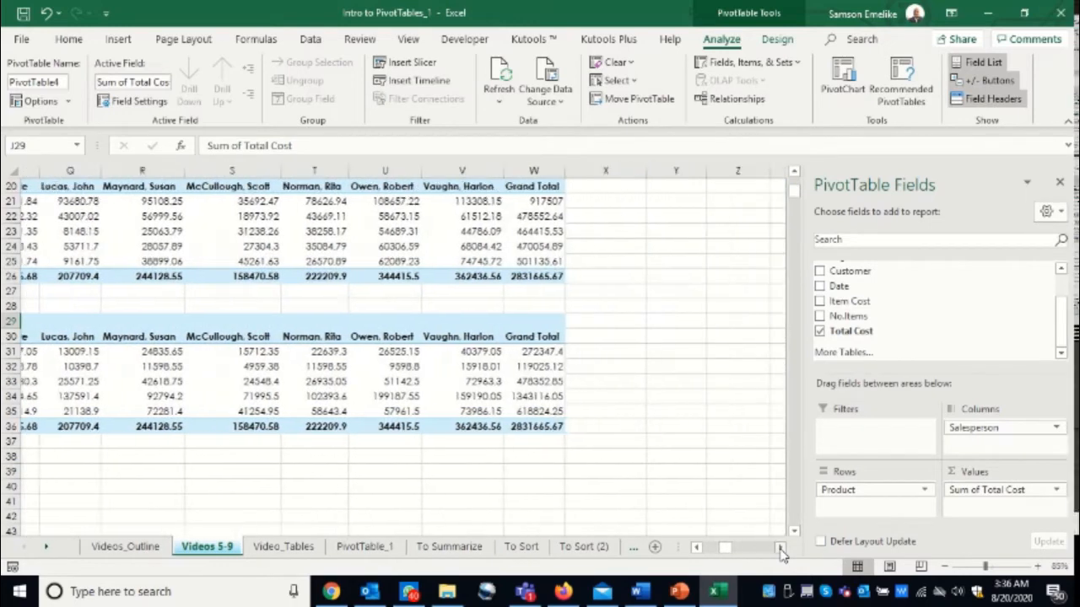
left_click(697, 549)
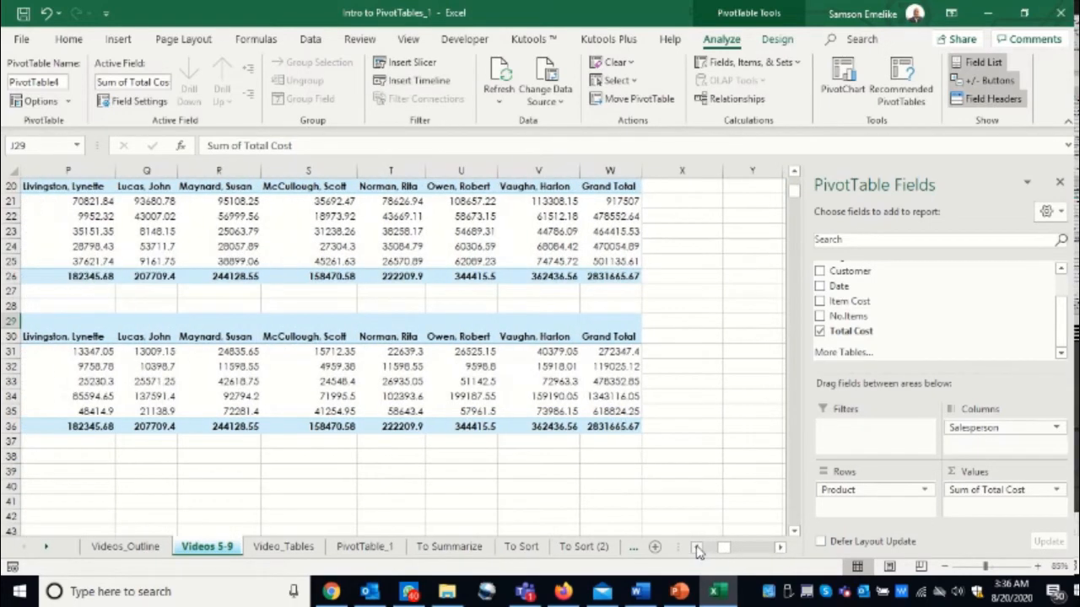
left_click(697, 548)
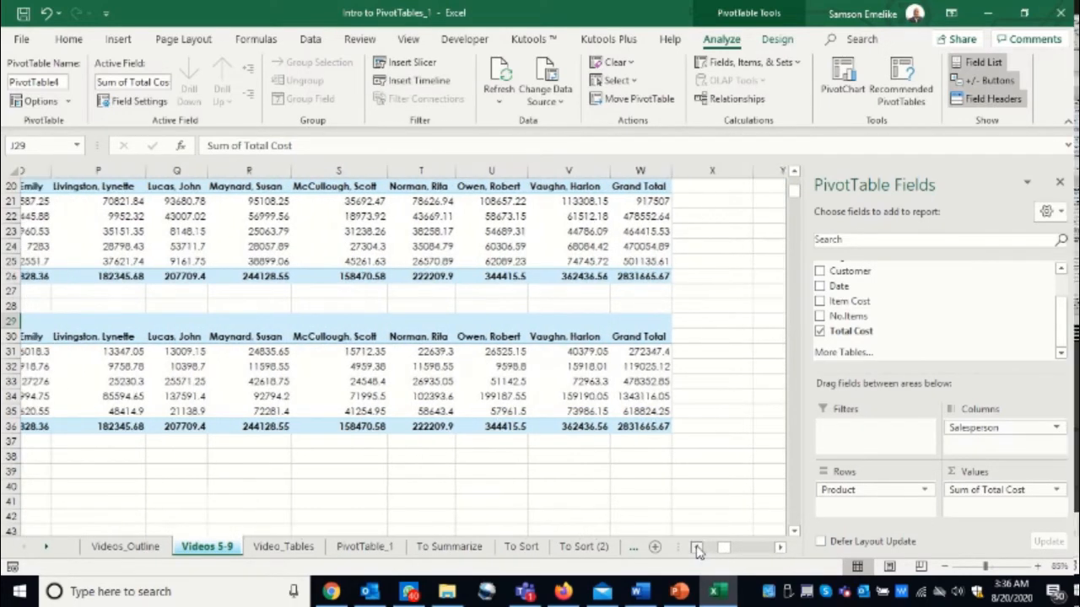
left_click(696, 548)
left_click(697, 548)
left_click(697, 549)
left_click(697, 548)
left_click(697, 548)
left_click(697, 548)
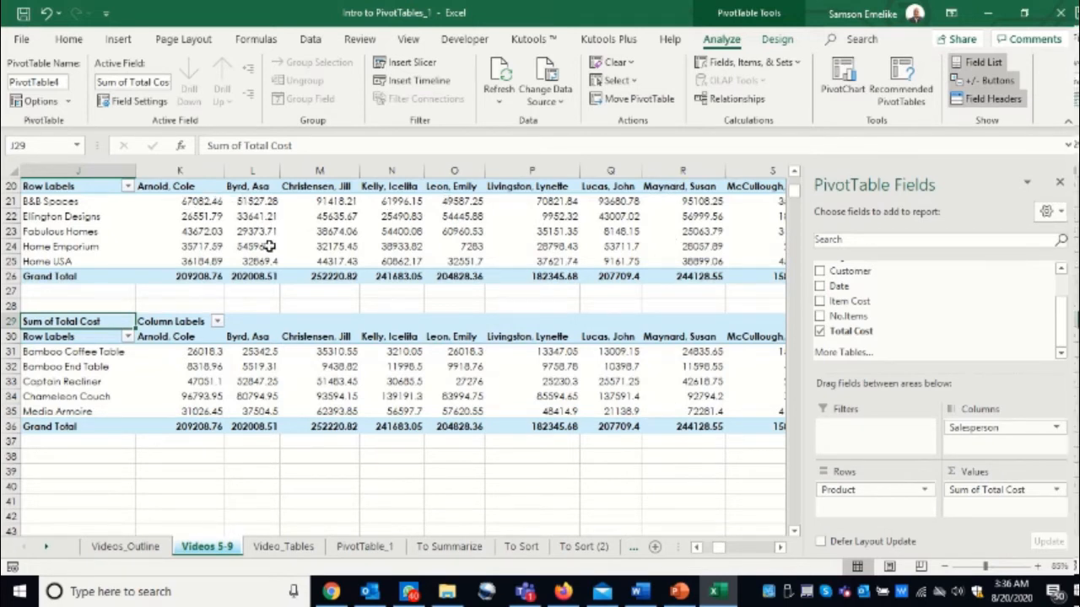
- Show the customer-by-salesperson PivotTable at J19 in Tabular Form
left_click(216, 218)
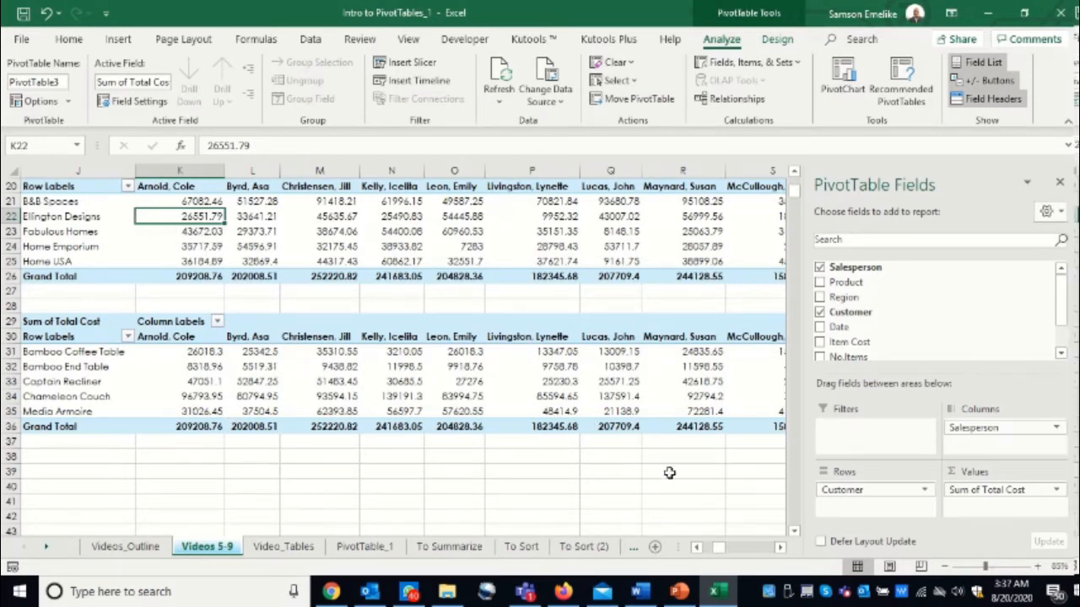
left_click_drag(793, 194, 793, 192)
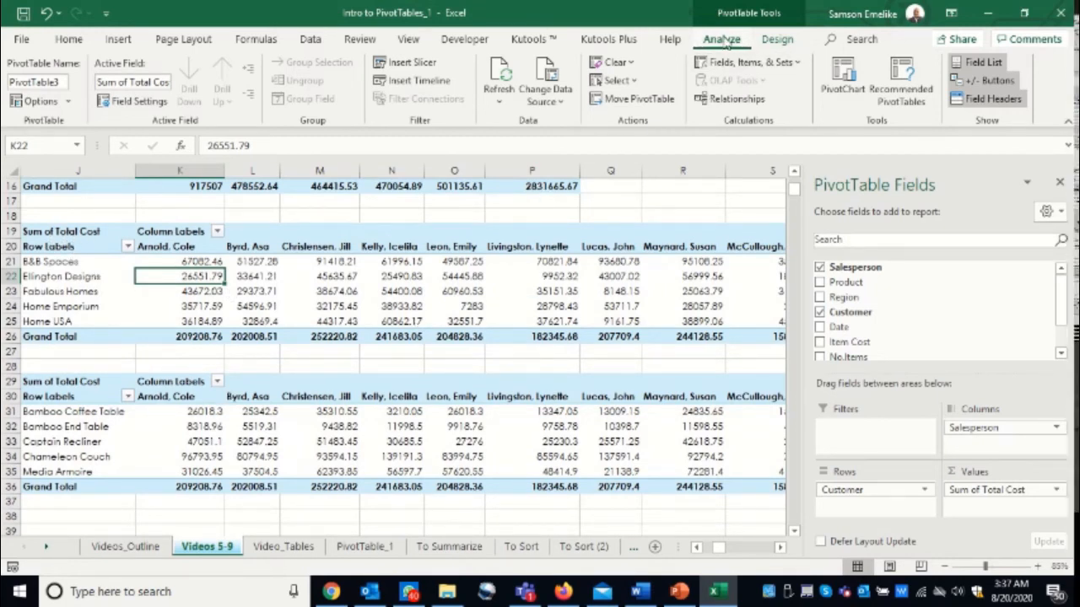
left_click(777, 39)
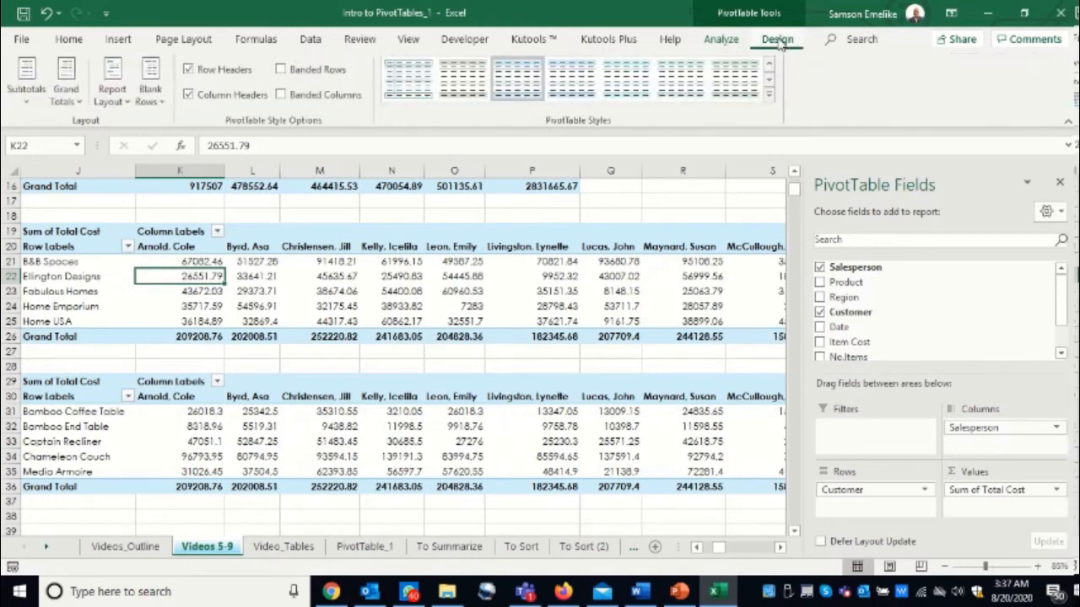
left_click(127, 103)
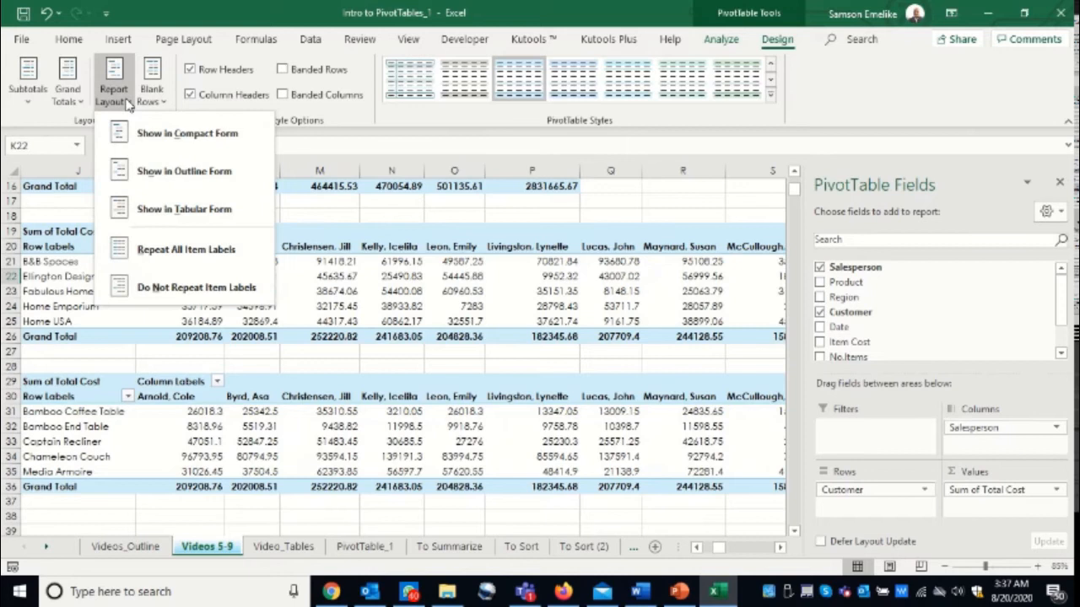
left_click(183, 209)
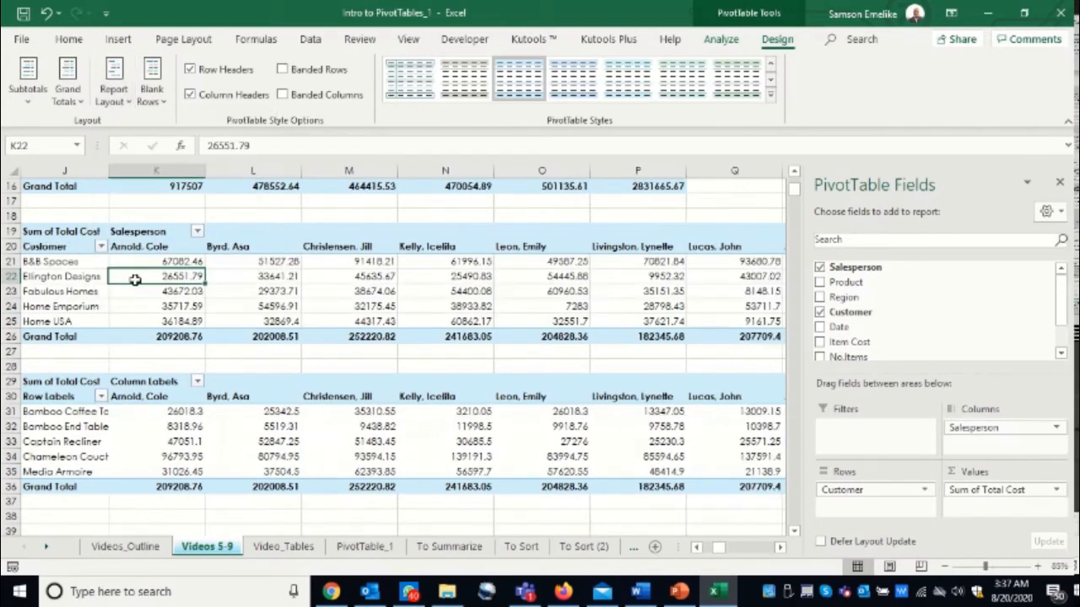
- Show the product-by-salesperson PivotTable at J29 in Tabular Form
left_click(61, 397)
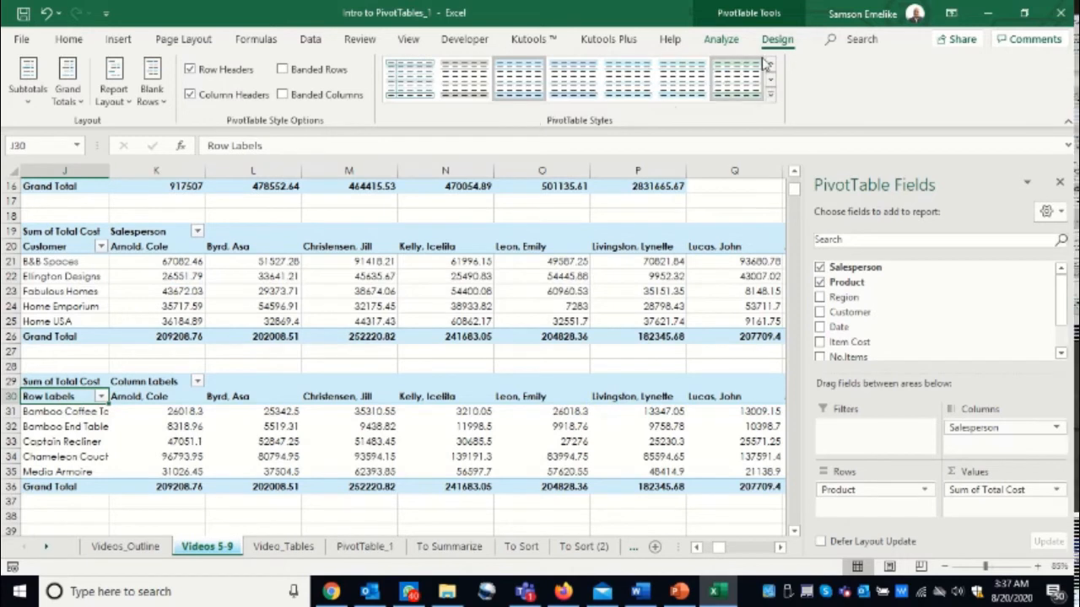
left_click(113, 85)
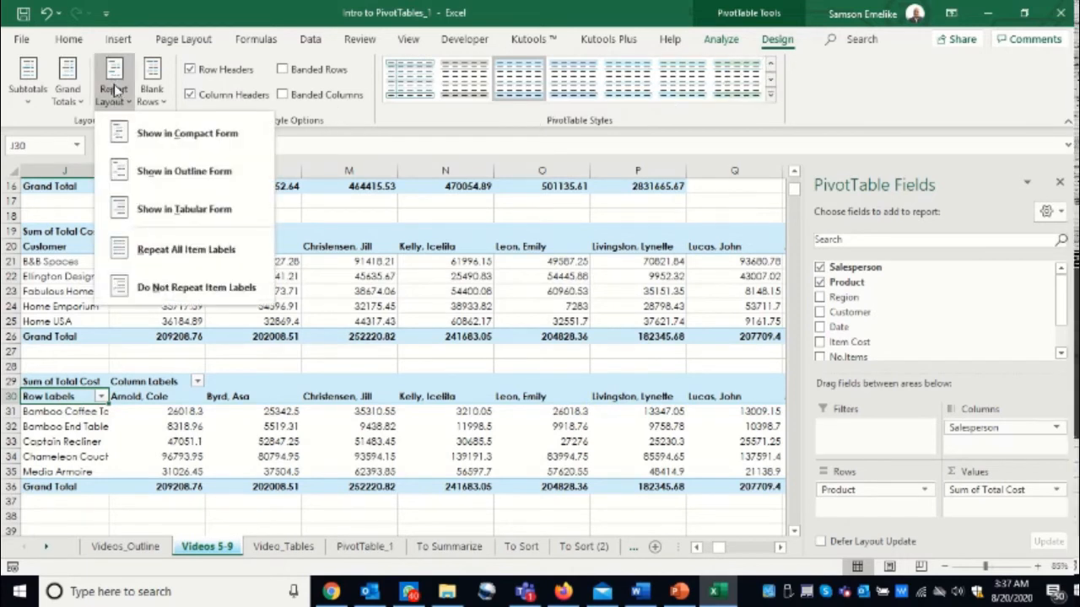
left_click(169, 211)
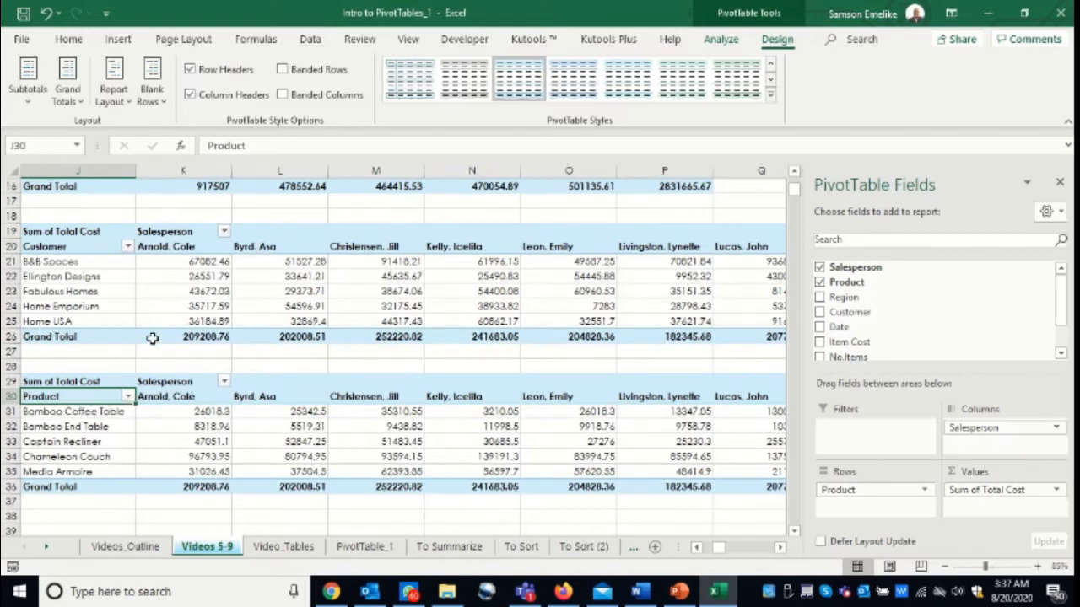
- Show the first PivotTable, with salespersons in rows and customers in columns, in Tabular Form
scroll(190, 284, "up", 5)
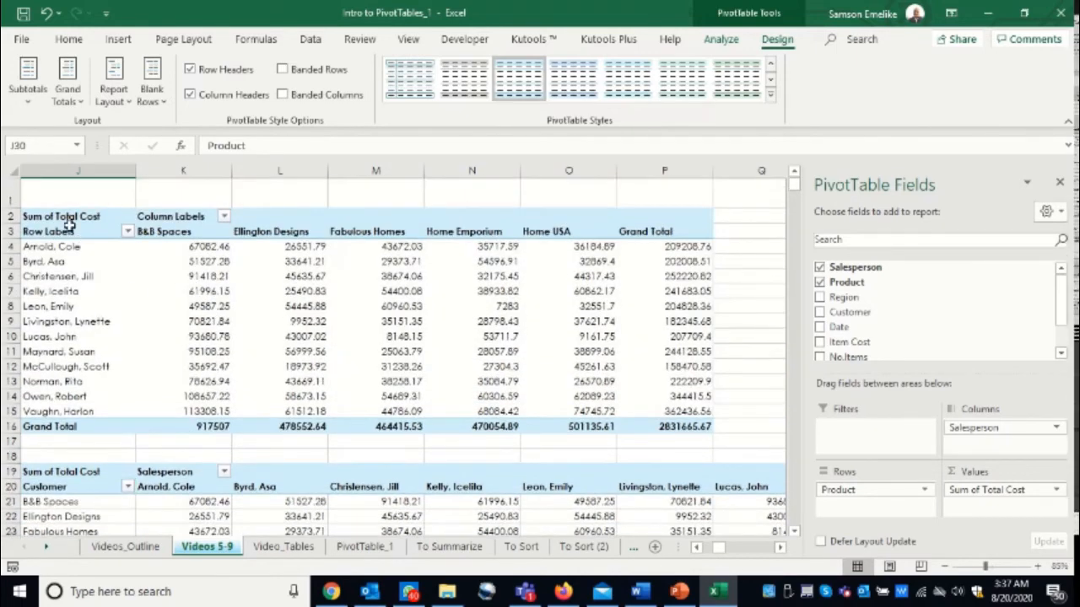
left_click(73, 230)
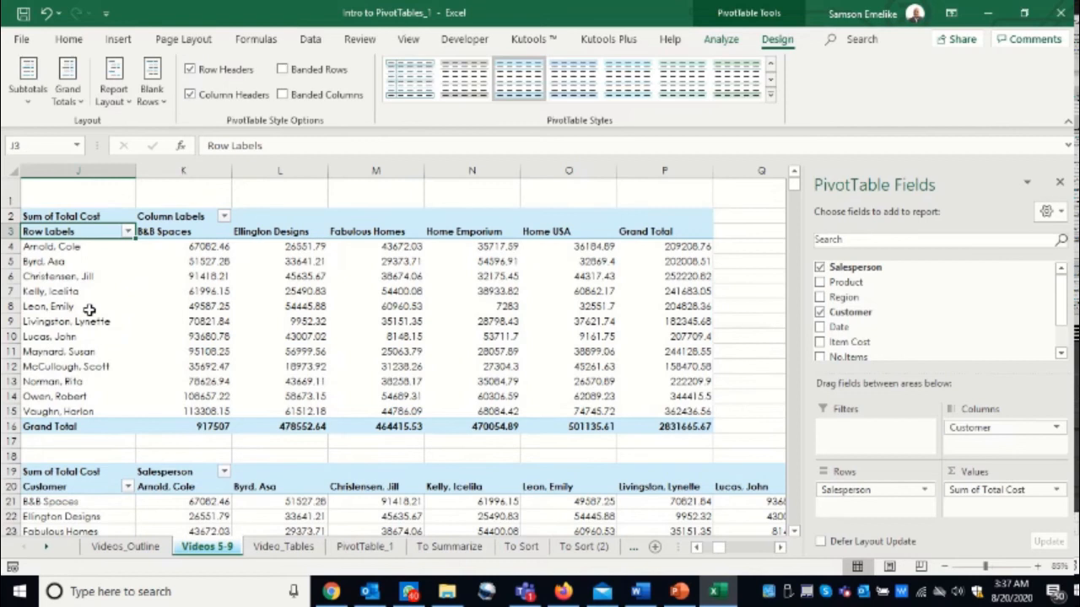
left_click(119, 101)
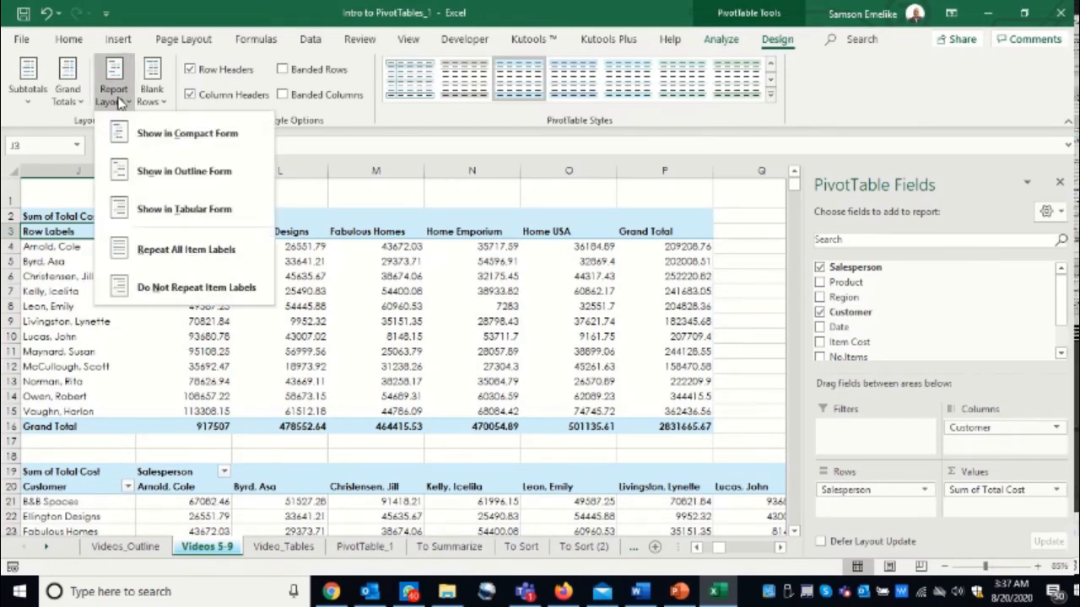
left_click(172, 208)
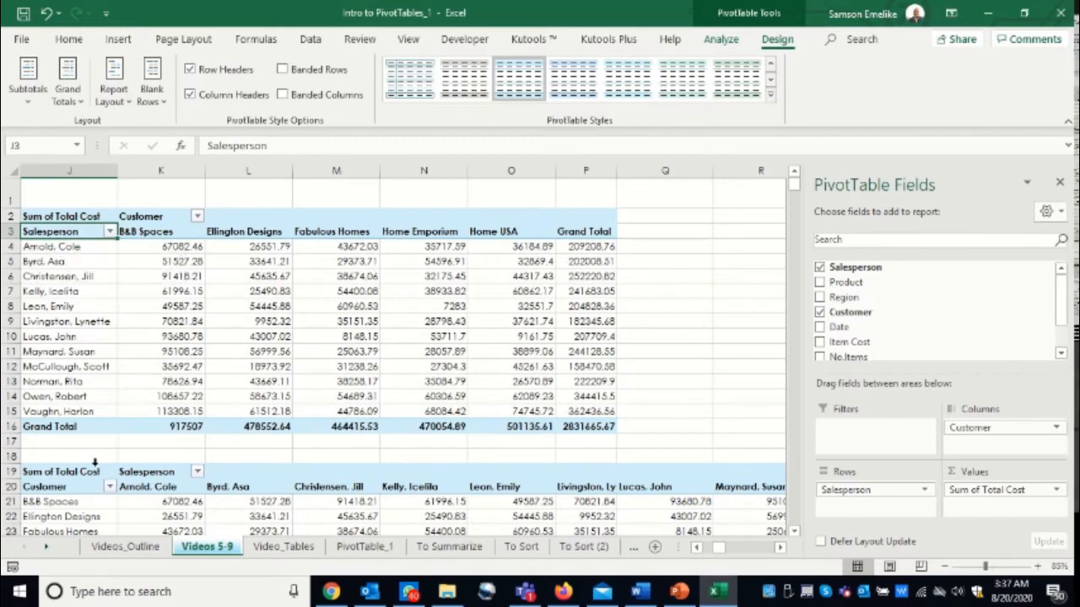
- Check the row headers of the second and third PivotTables and review the column headings of the source sales data
scroll(102, 452, "down", 5)
left_click(64, 247)
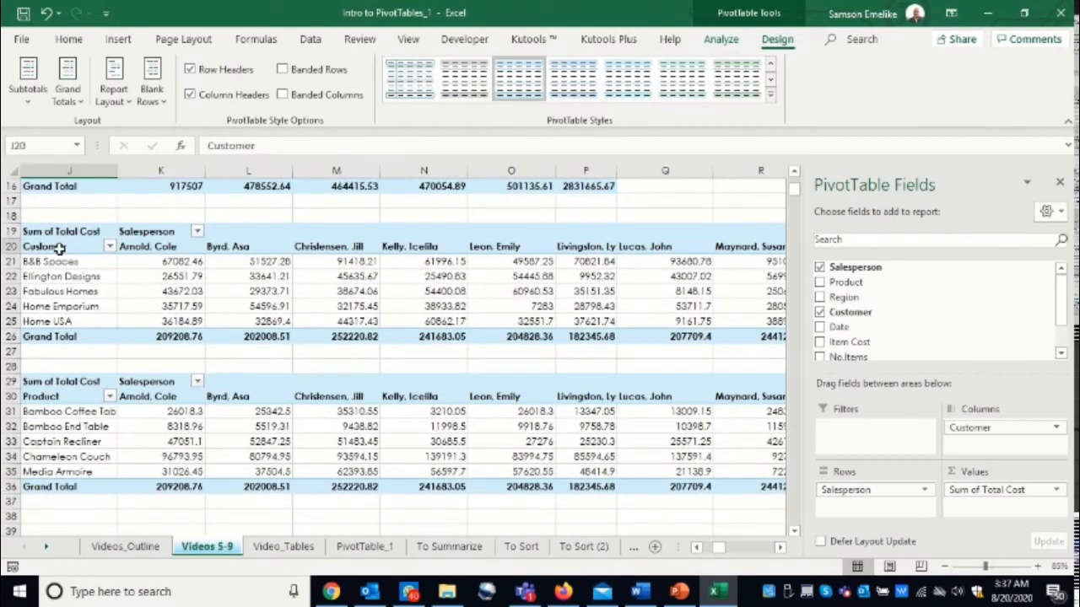
left_click(47, 396)
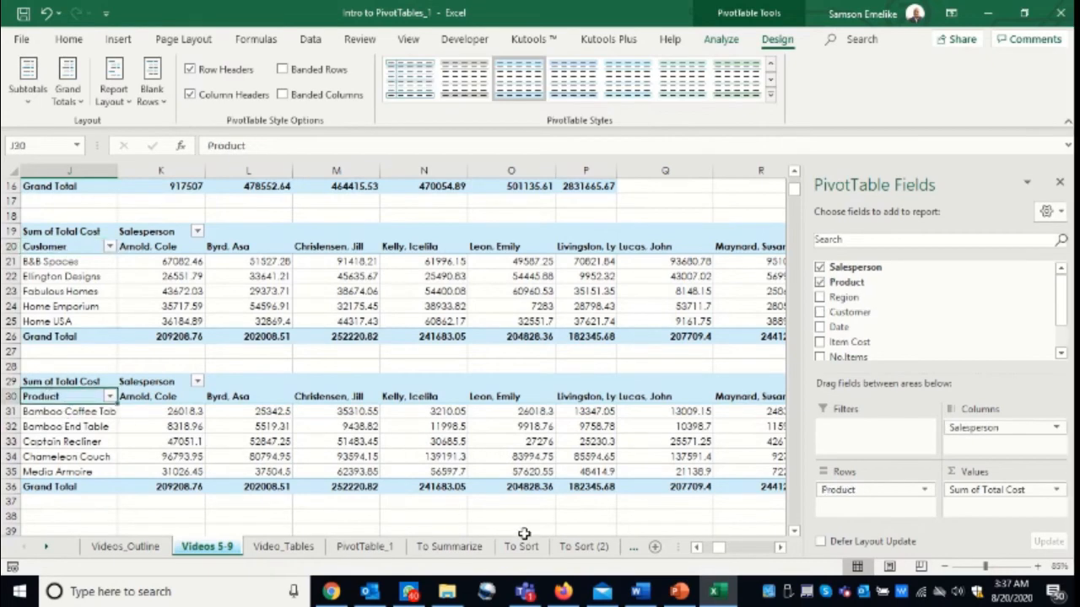
left_click(696, 548)
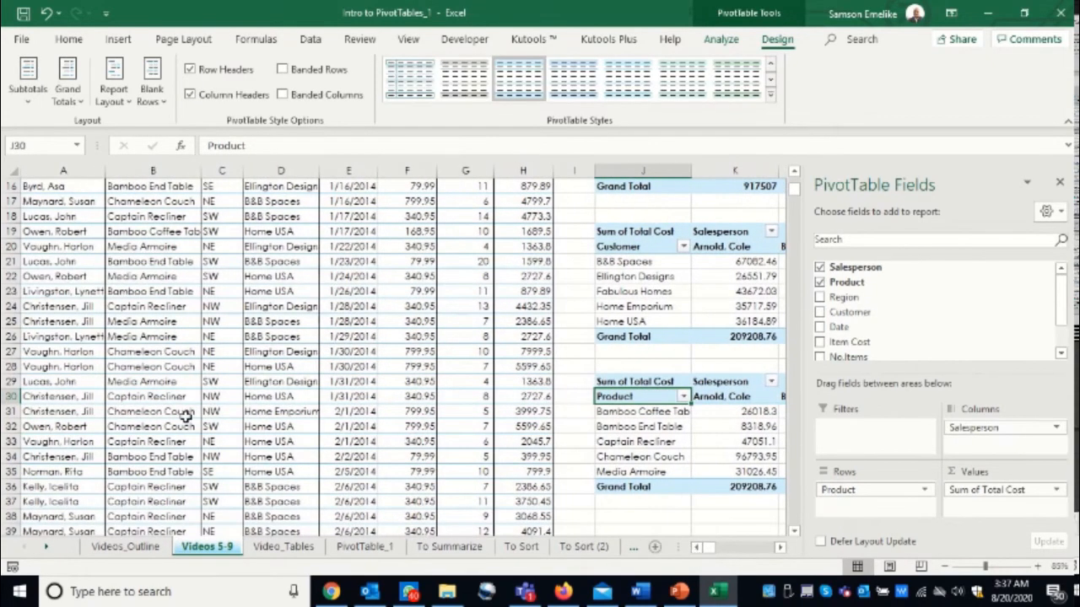
scroll(100, 349, "up", 3)
scroll(100, 349, "up", 3)
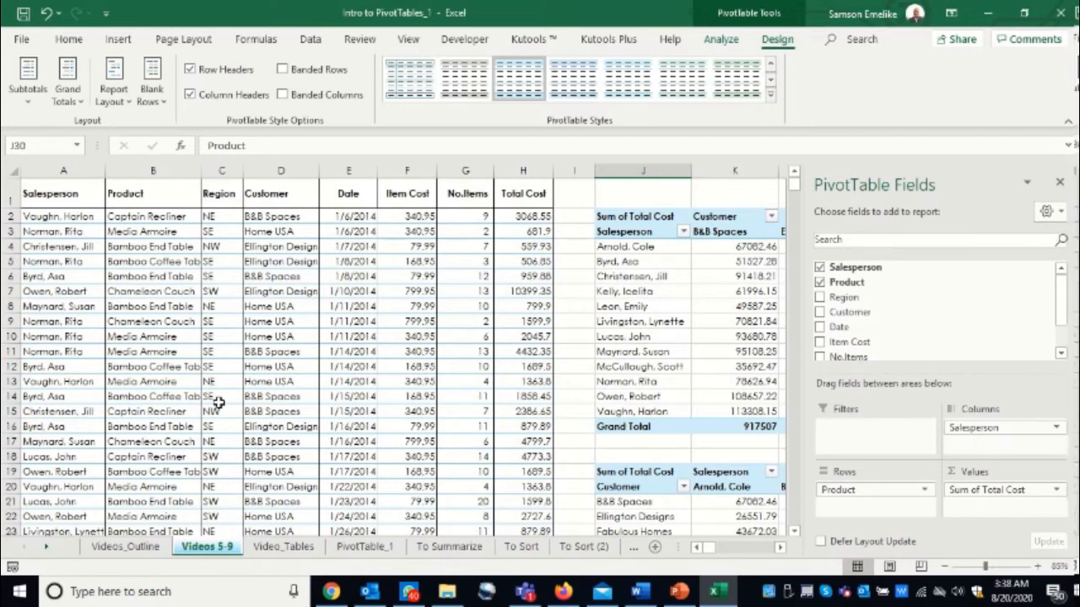
- Insert a fourth PivotTable from the A1:H910 sales data on the existing worksheet, starting at cell J39
left_click(774, 550)
scroll(583, 372, "down", 10)
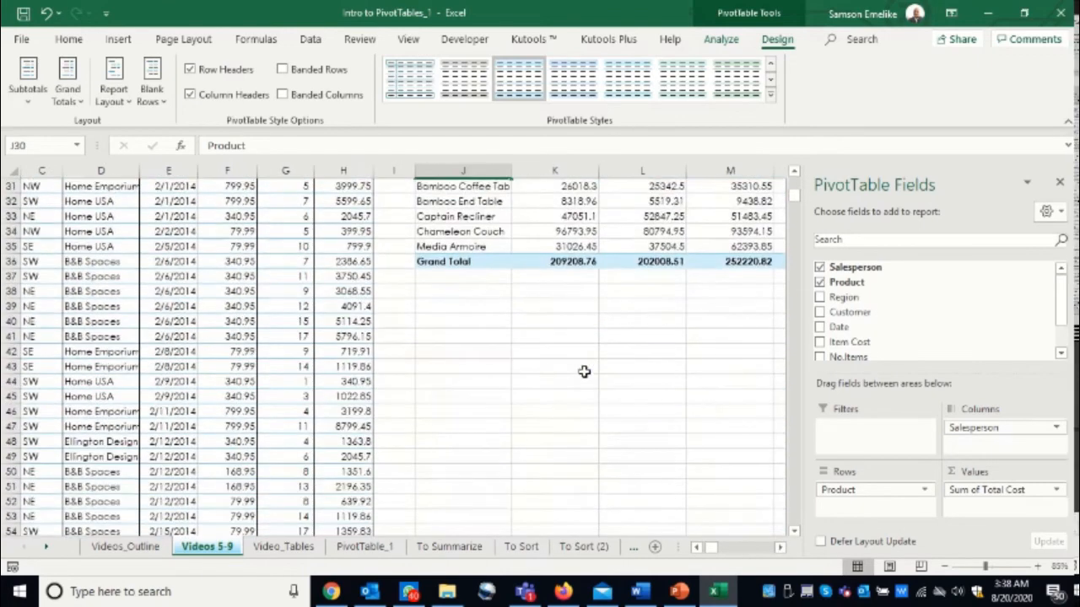
left_click(142, 291)
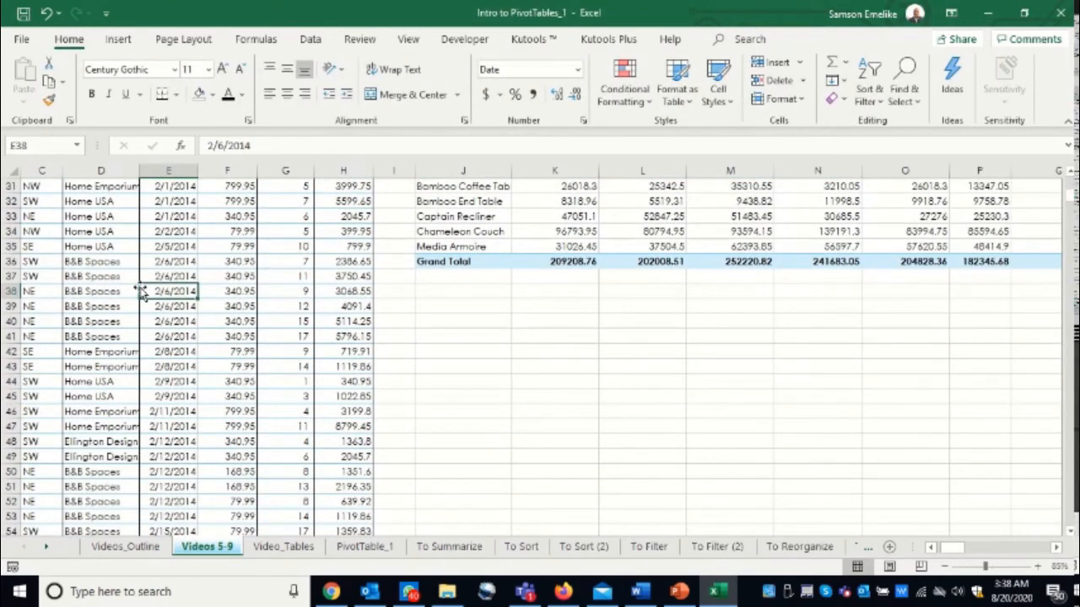
key("alt")
key("n")
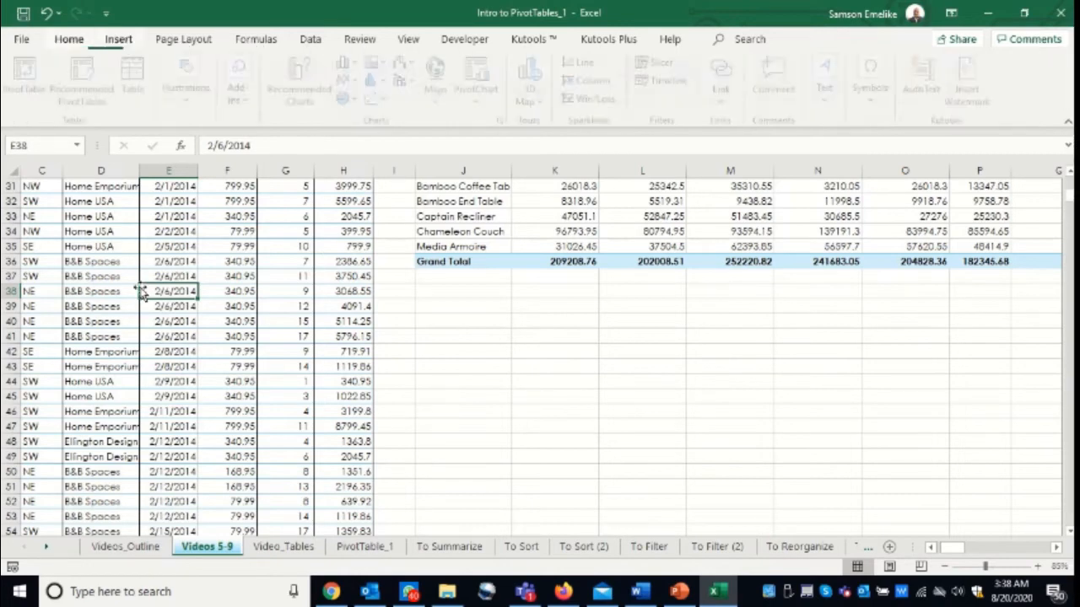
key("v")
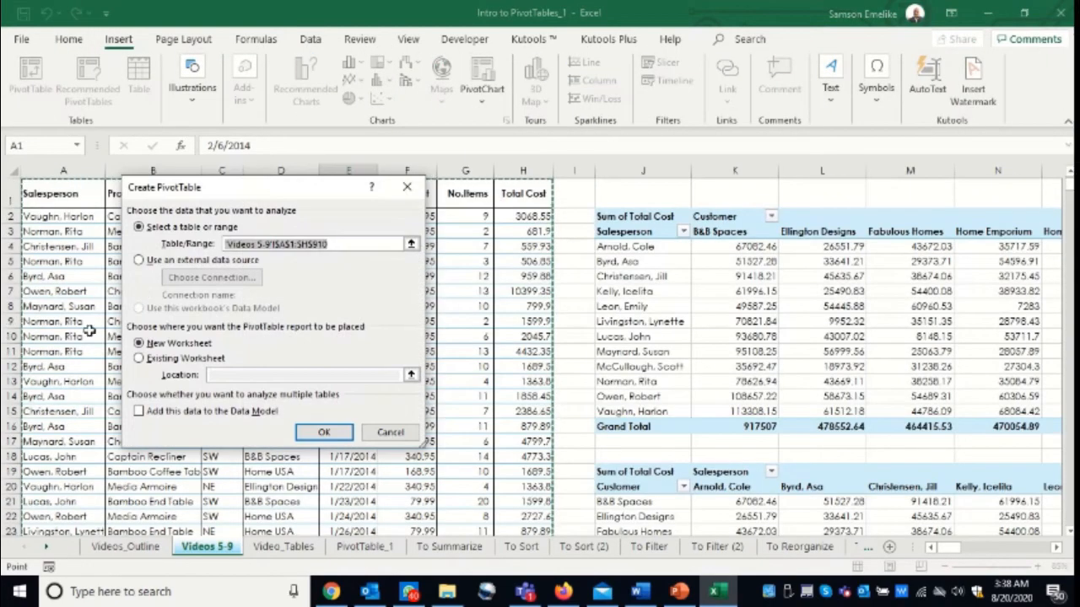
left_click(140, 359)
scroll(911, 476, "down", 10)
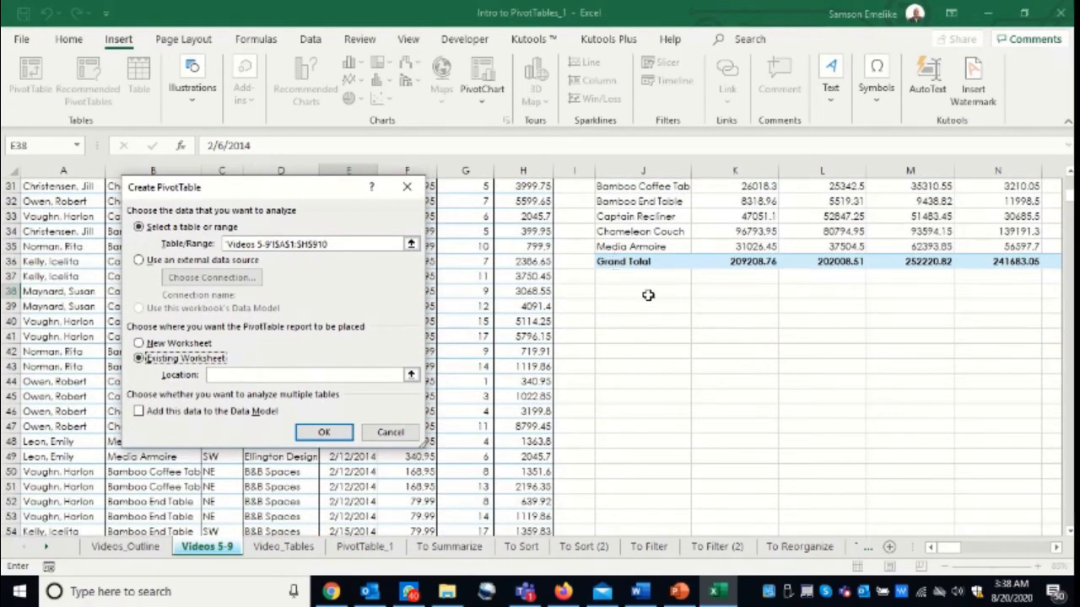
left_click(624, 307)
key("Return")
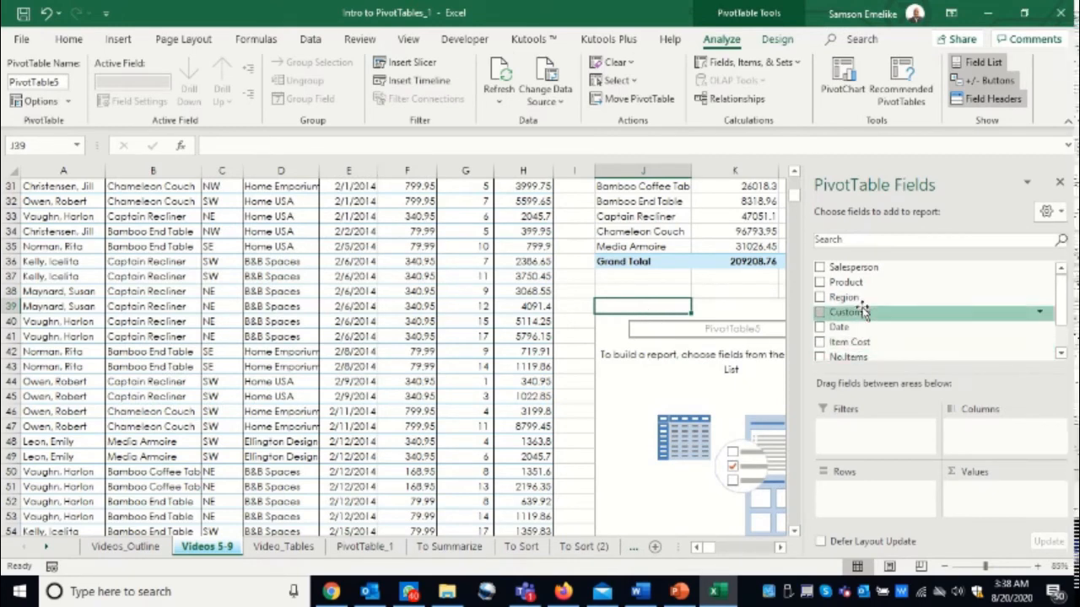
- Add the Region field to the rows of the PivotTable at J39
left_click_drag(846, 283, 862, 499)
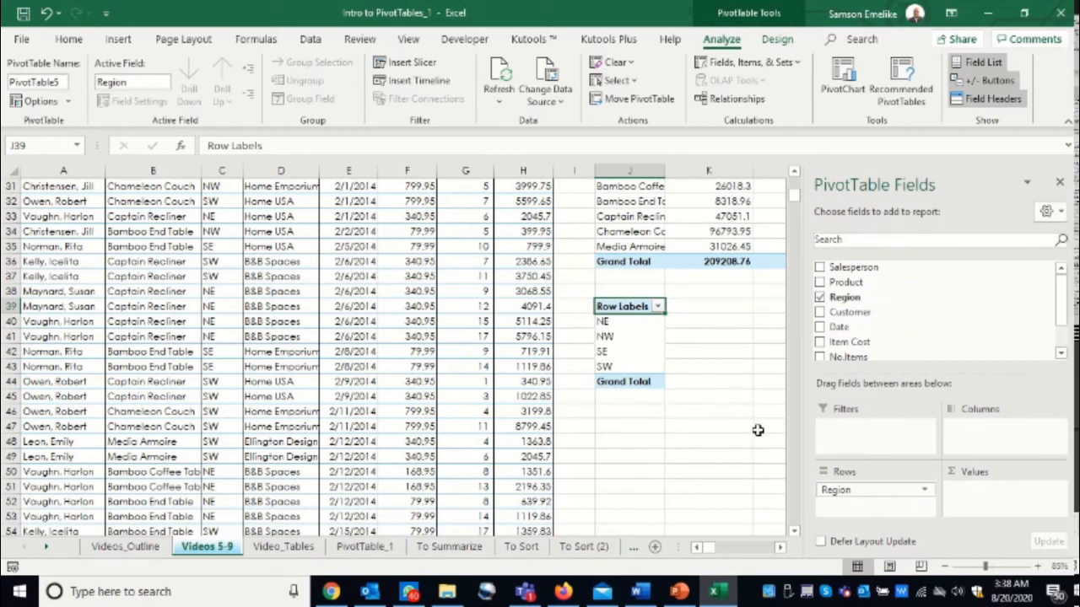
left_click(781, 548)
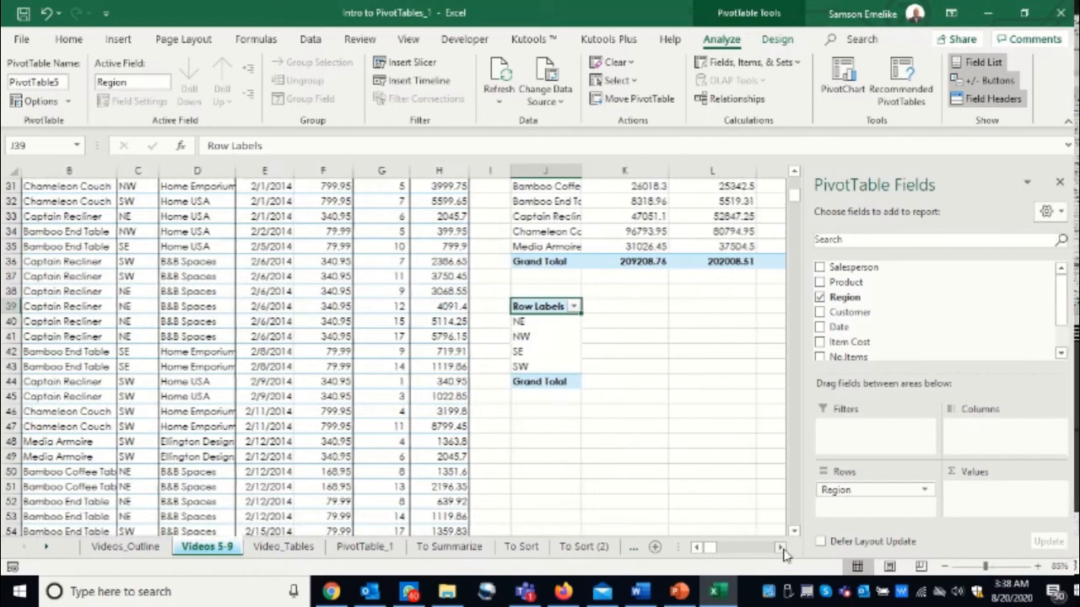
left_click(782, 548)
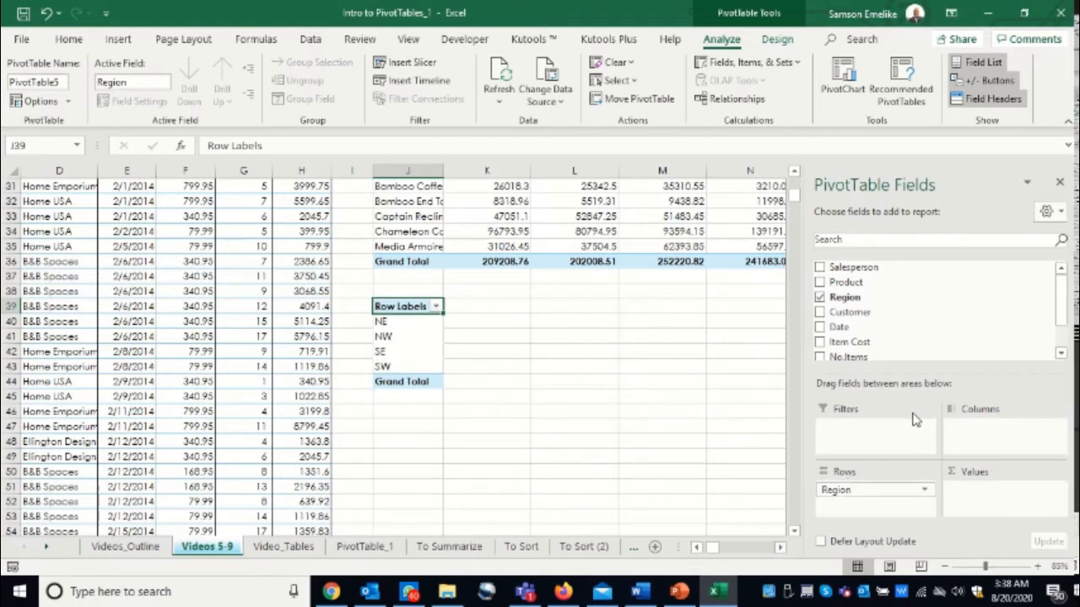
- Add Product to the fourth PivotTable's columns and the sum of Total Cost to its values, and view the full table
left_click_drag(846, 282, 993, 426)
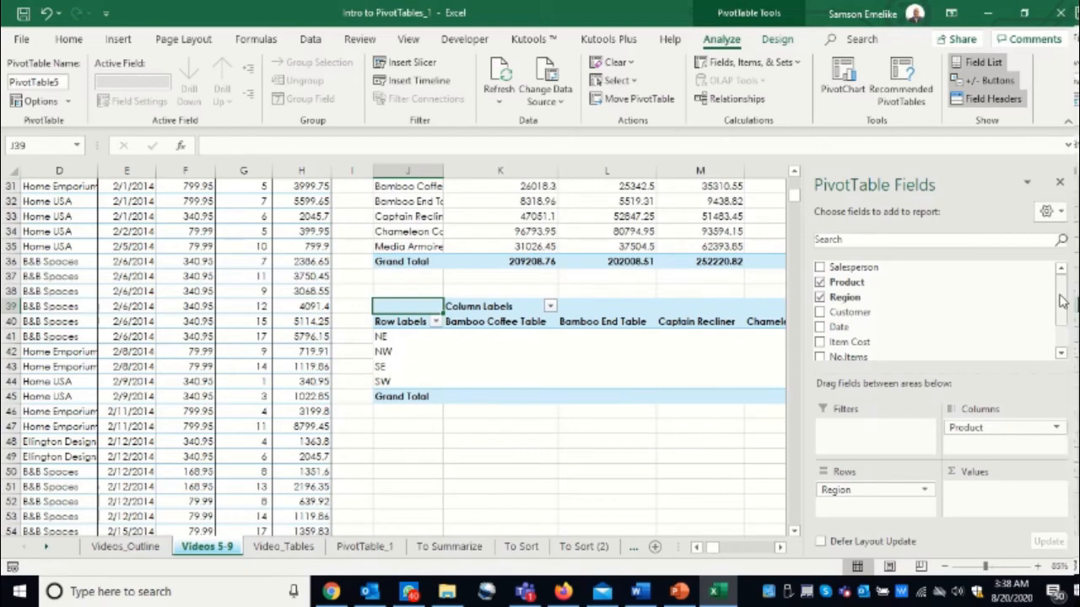
left_click_drag(1062, 302, 1061, 354)
left_click_drag(852, 330, 991, 496)
left_click(783, 549)
left_click(783, 549)
left_click(782, 549)
left_click(782, 550)
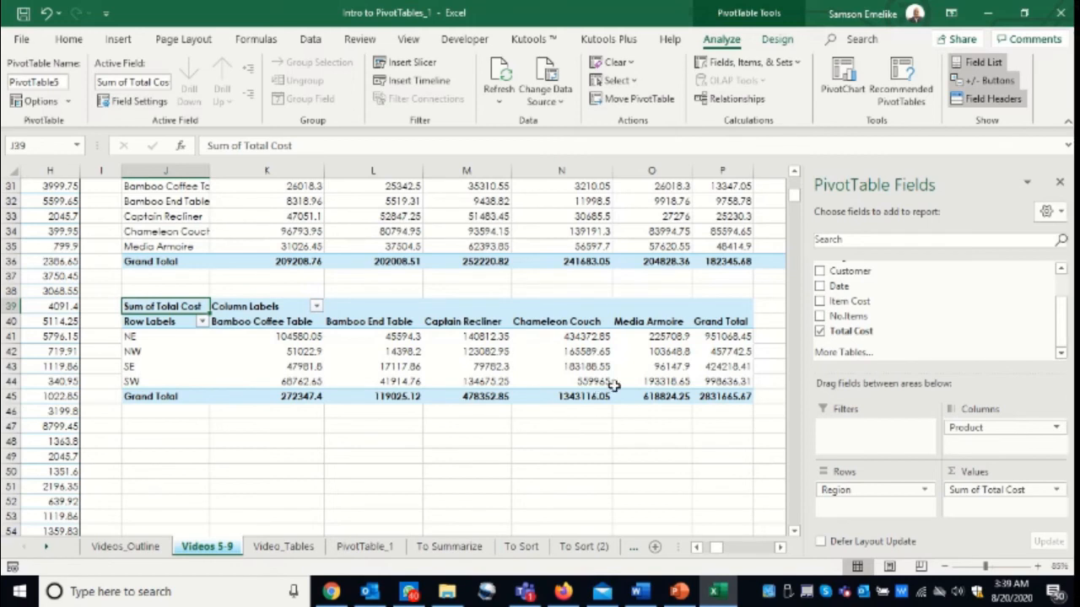
mouse_move(614, 384)
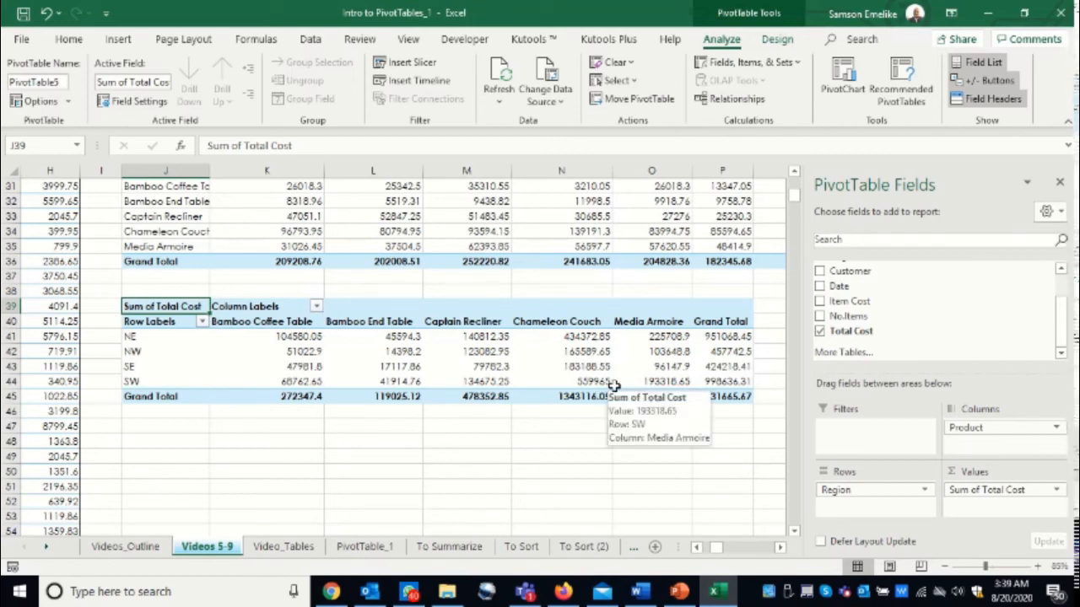